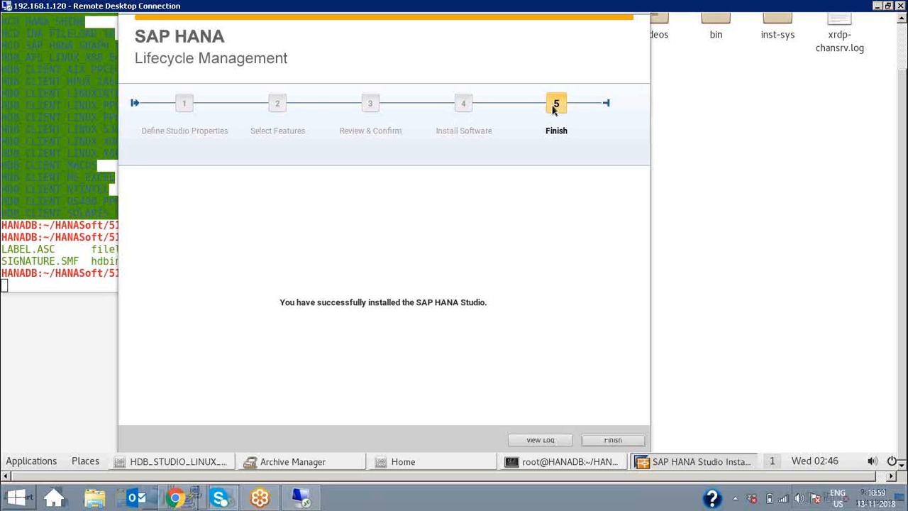
# Step: Finish the SAP HANA Lifecycle Management installer after SAP HANA Studio installs successfully
pyautogui.click(614, 441)
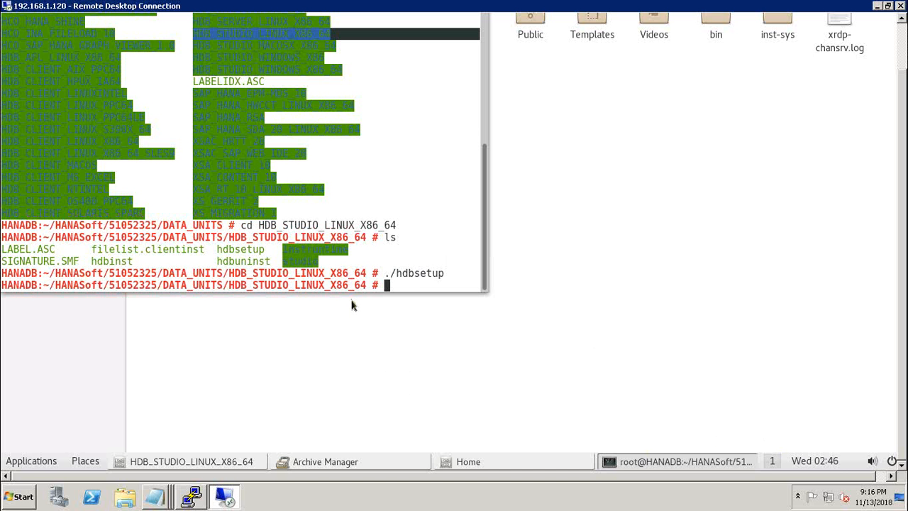
# Step: Close the Home and HDB_STUDIO_LINUX_X86_64 Files windows and minimize the terminal
pyautogui.click(903, 36)
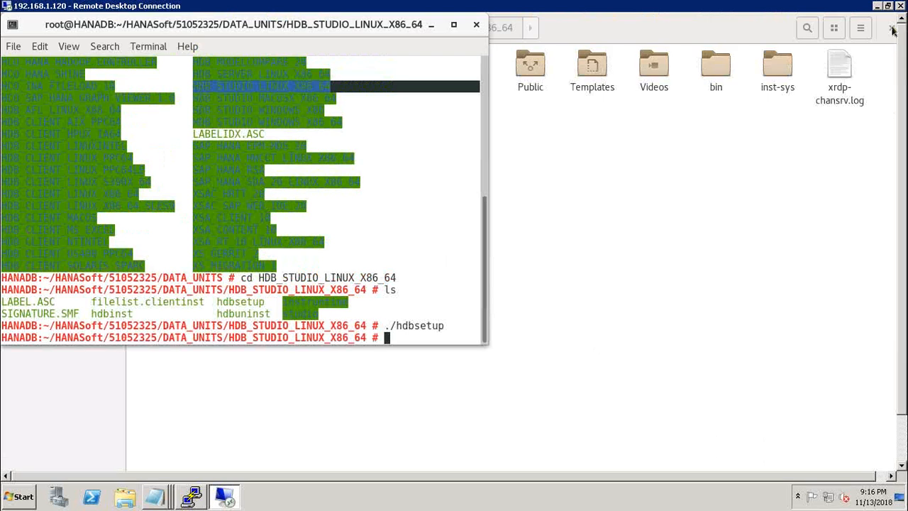
pyautogui.click(894, 30)
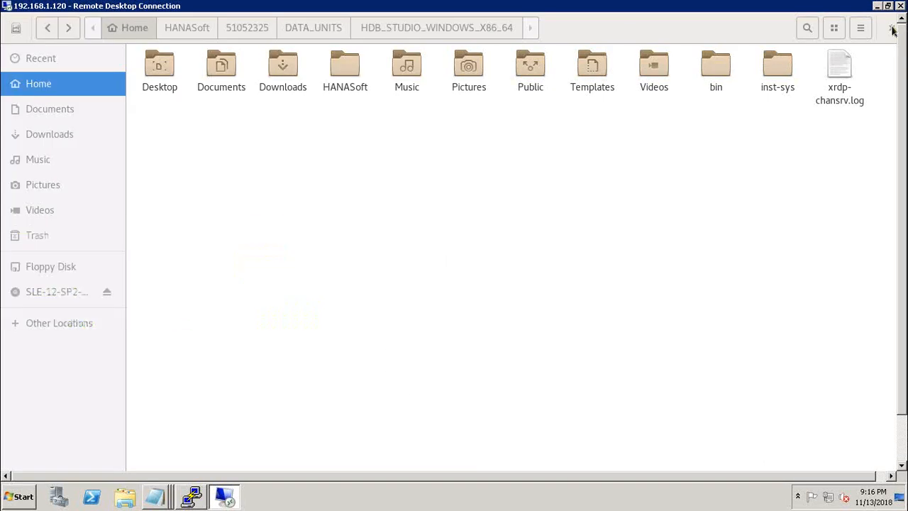
pyautogui.click(892, 28)
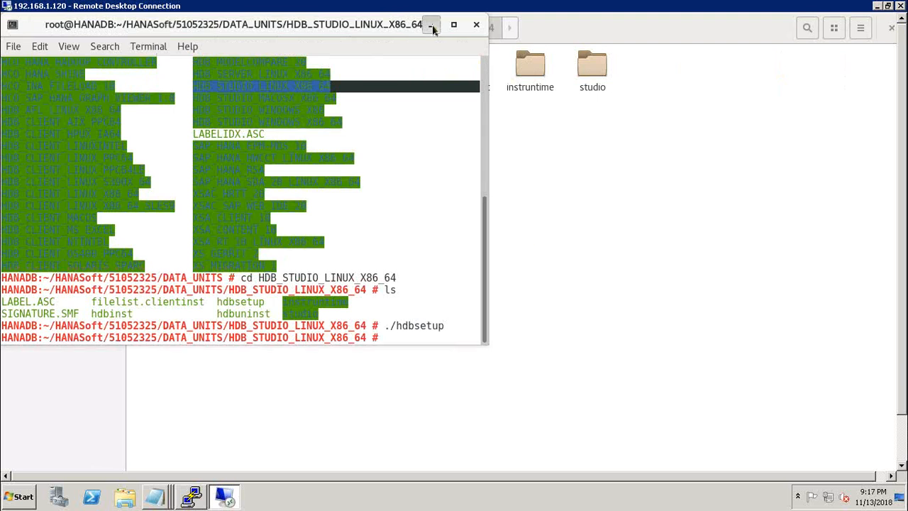
pyautogui.click(432, 25)
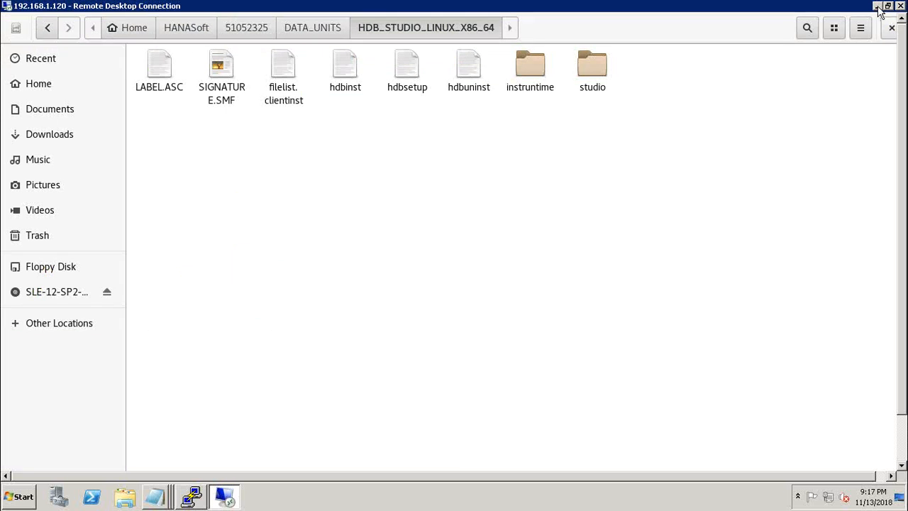
pyautogui.click(892, 29)
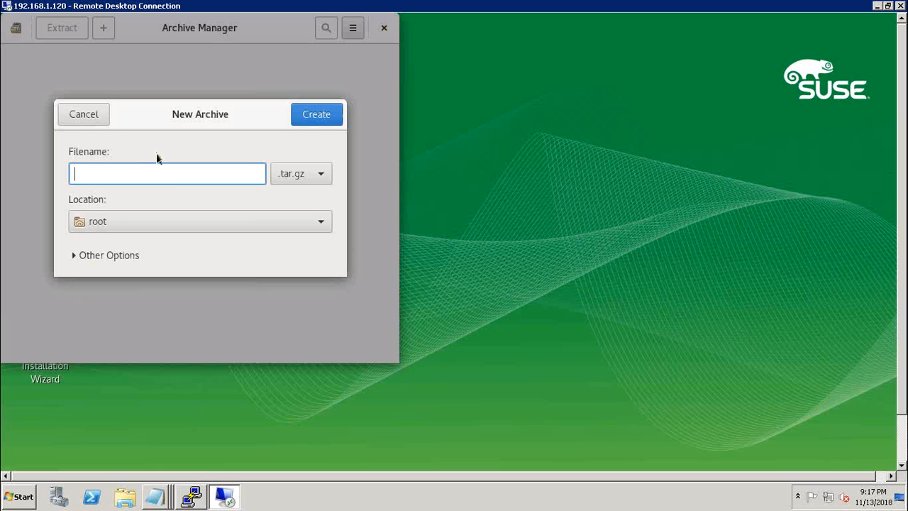
# Step: Cancel the New Archive dialog and close Archive Manager
pyautogui.click(87, 117)
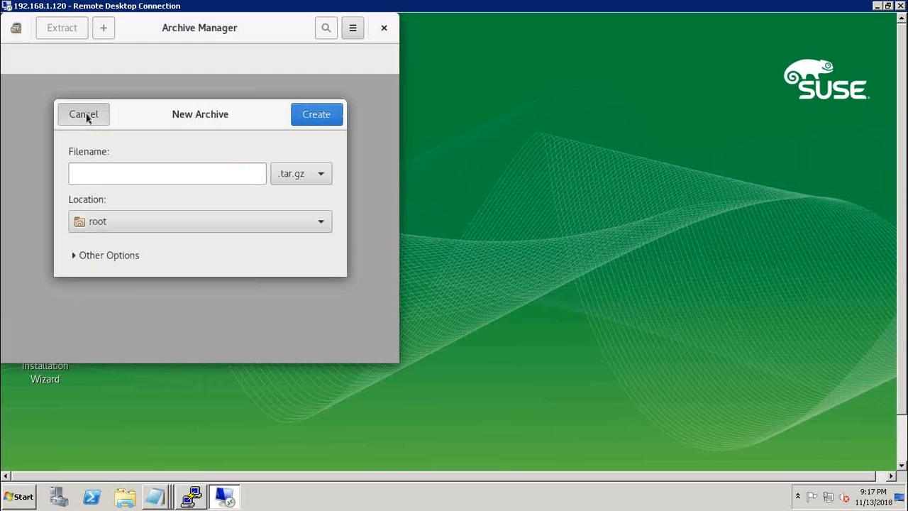
pyautogui.click(384, 28)
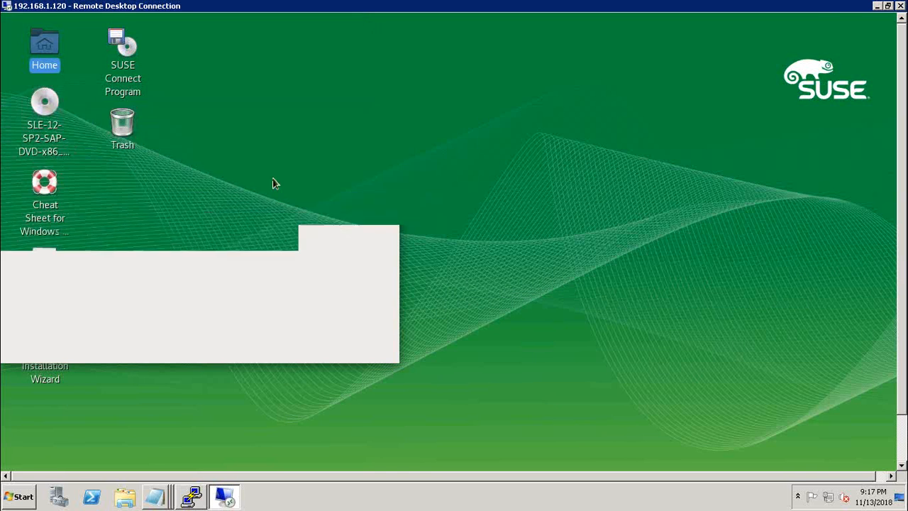
# Step: Shrink the remote desktop session to a smaller window, with PuTTY minimized behind it
pyautogui.doubleClick(183, 5)
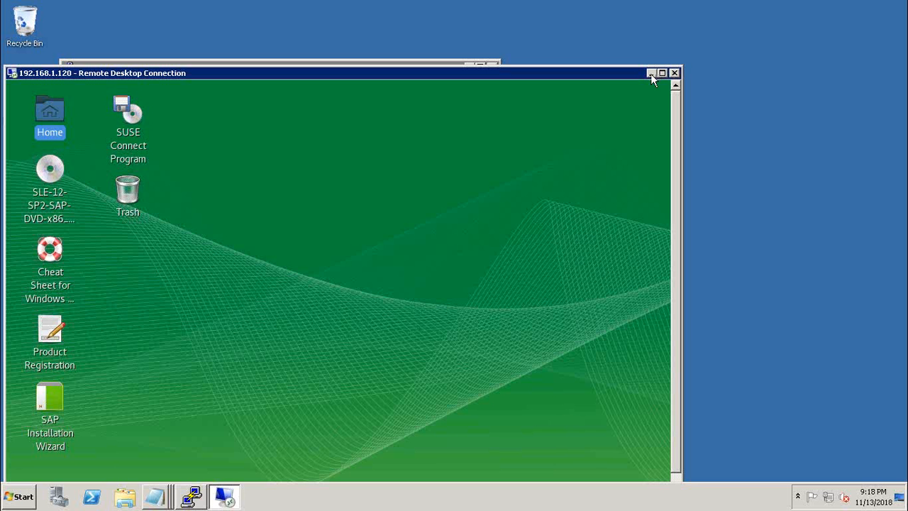
pyautogui.click(652, 74)
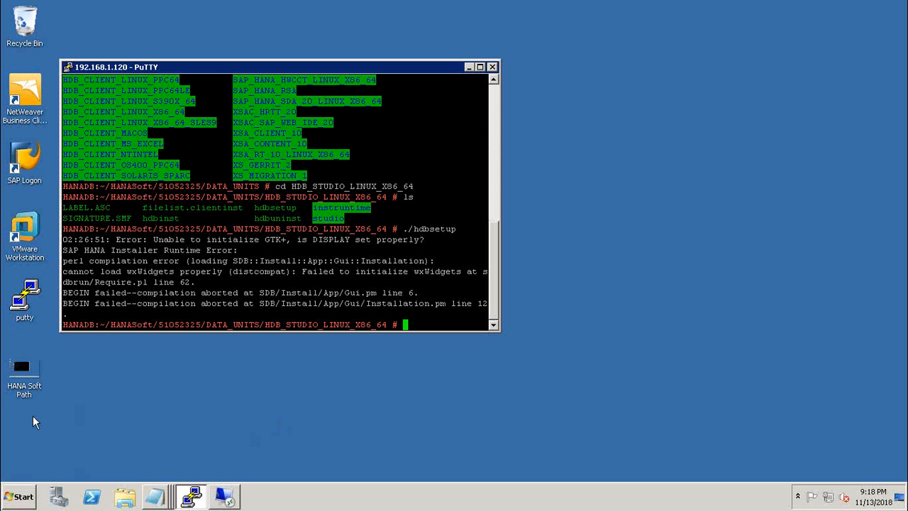
pyautogui.click(469, 66)
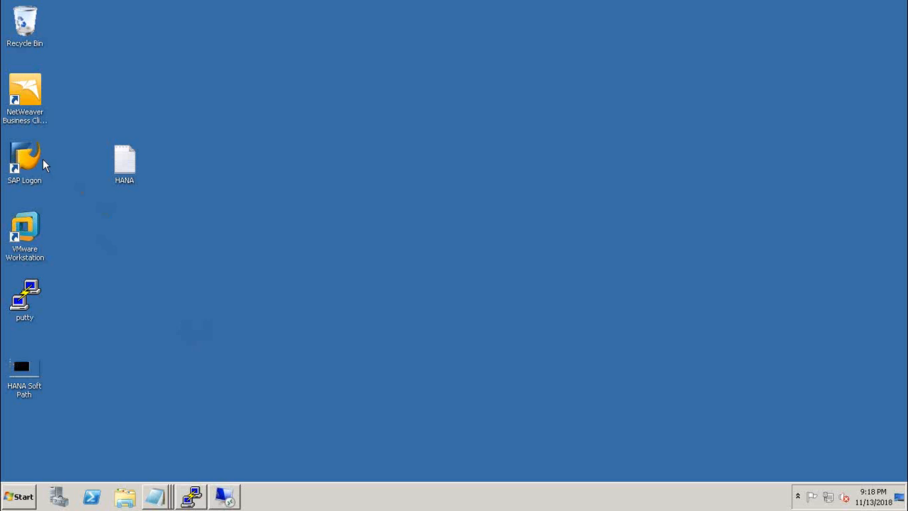
pyautogui.click(224, 497)
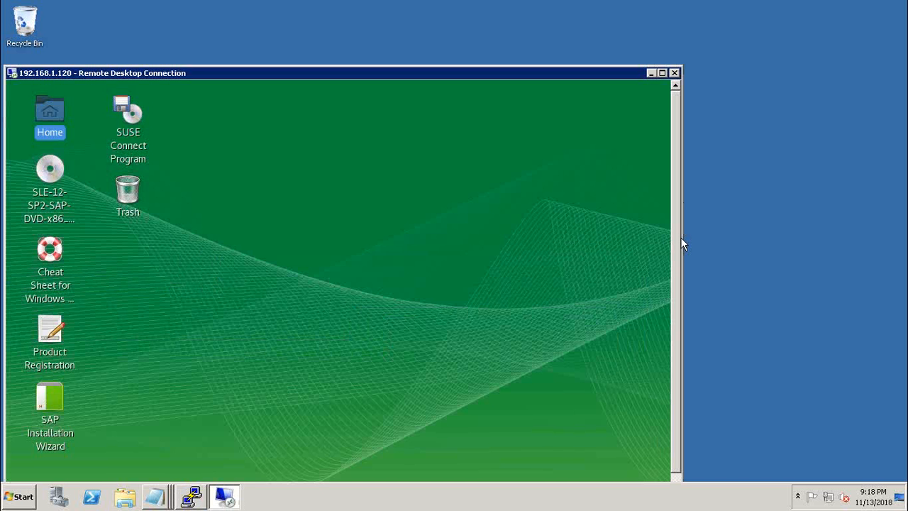
pyautogui.moveTo(680, 237); pyautogui.dragTo(680, 277)
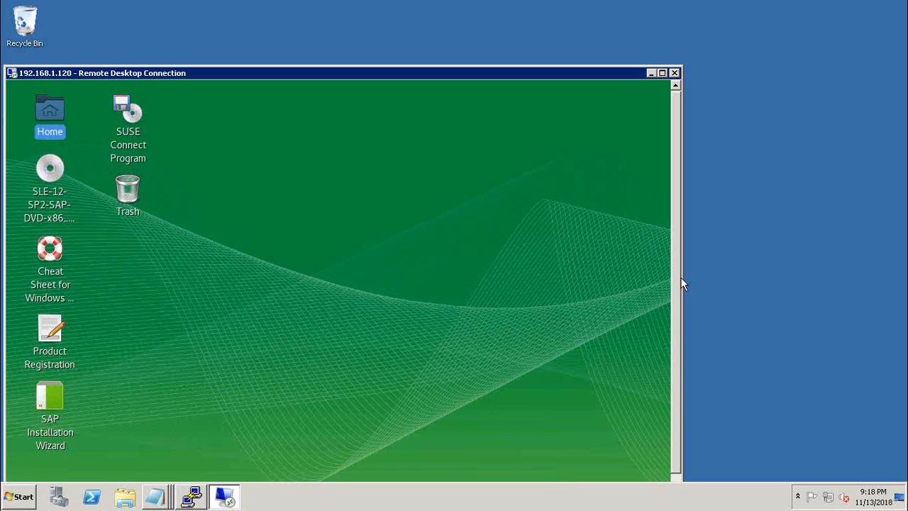
pyautogui.moveTo(680, 277); pyautogui.dragTo(680, 326)
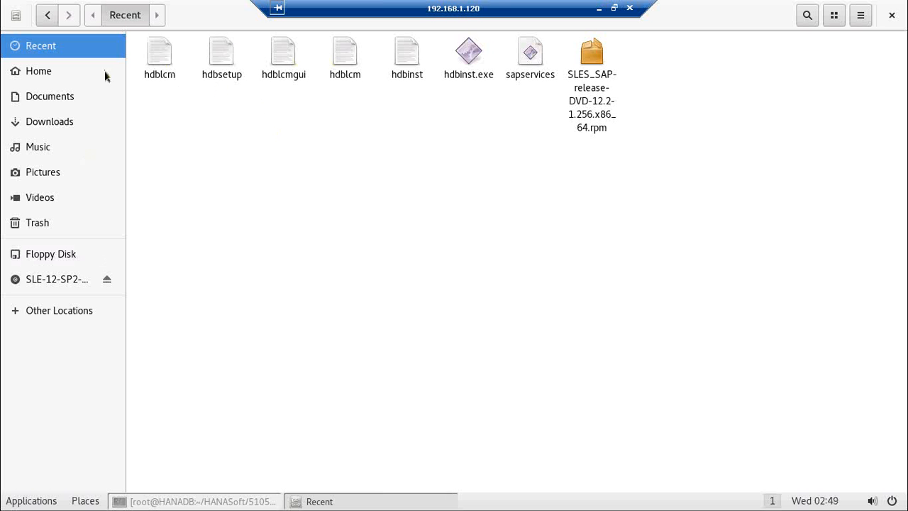
# Step: Show the Home folder in Files, listing HANASoft, bin and inst-sys
pyautogui.click(80, 76)
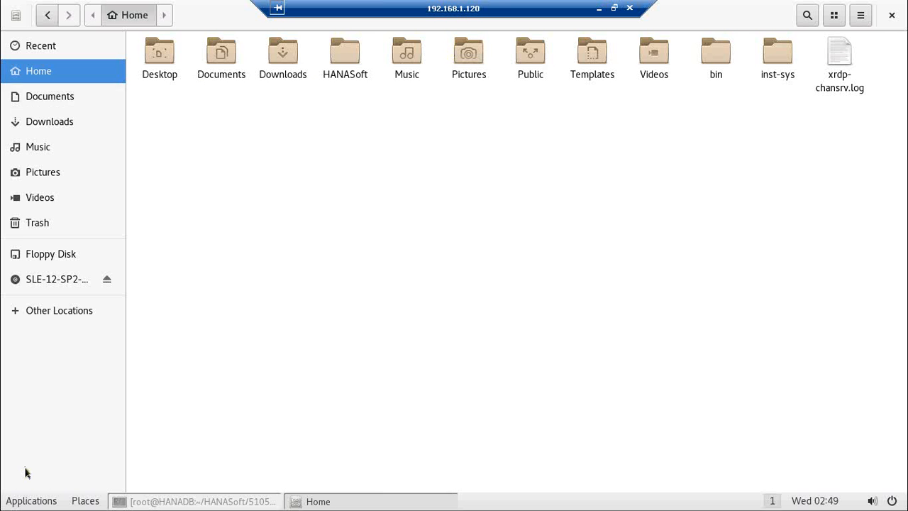
pyautogui.click(32, 501)
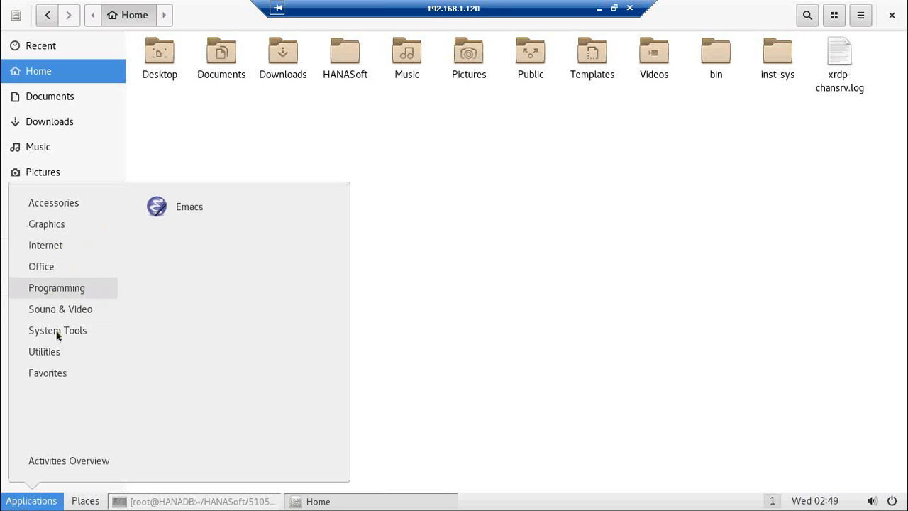
# Step: Open the Computer location from the Places menu to browse the root filesystem
pyautogui.moveTo(57, 335)
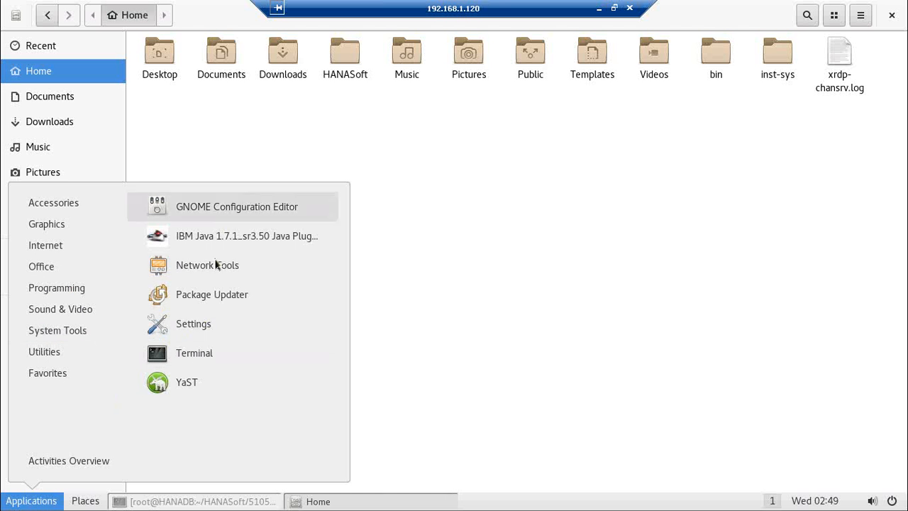
pyautogui.moveTo(36, 286)
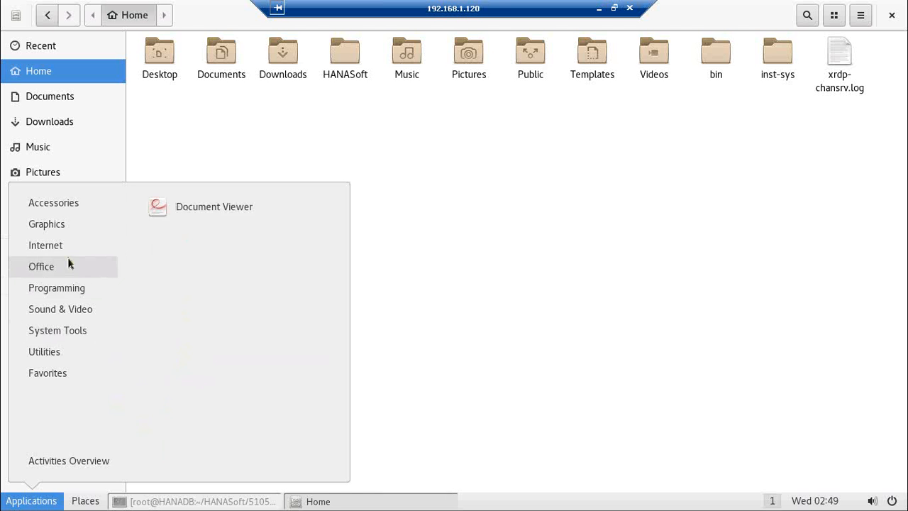
pyautogui.moveTo(70, 245)
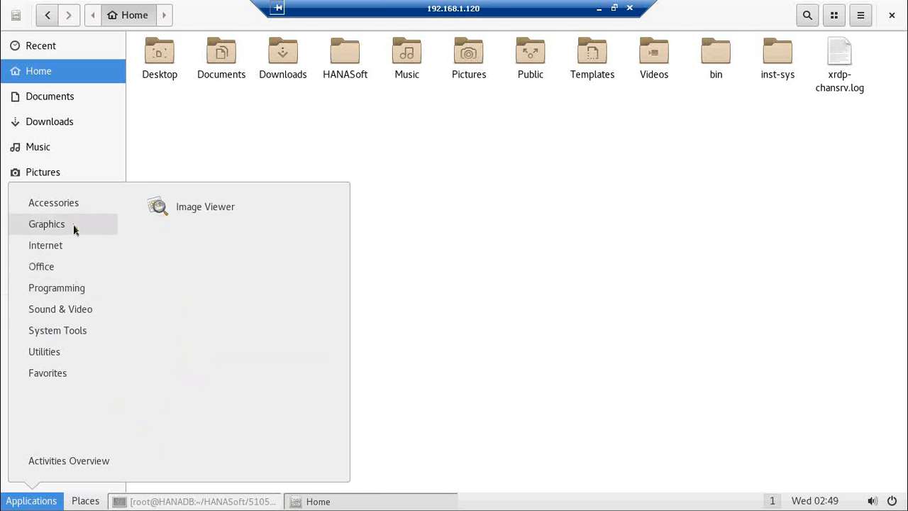
pyautogui.moveTo(76, 207)
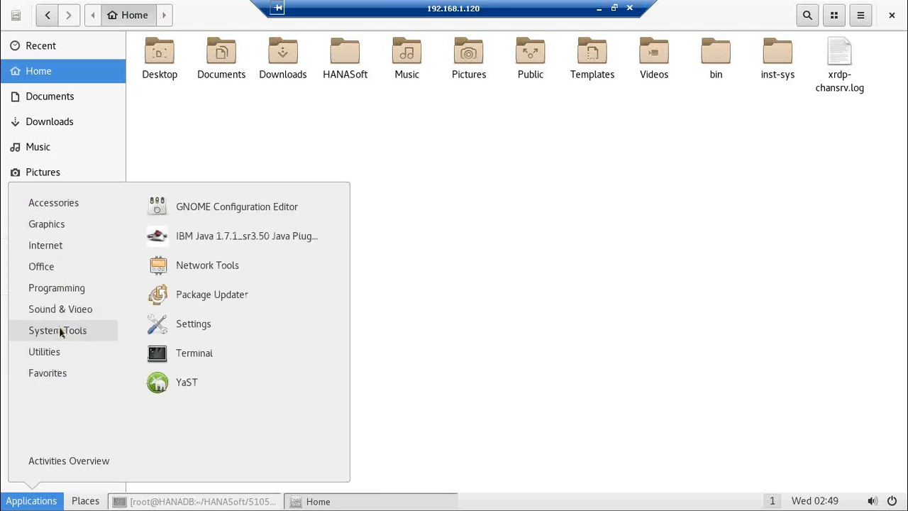
pyautogui.click(86, 501)
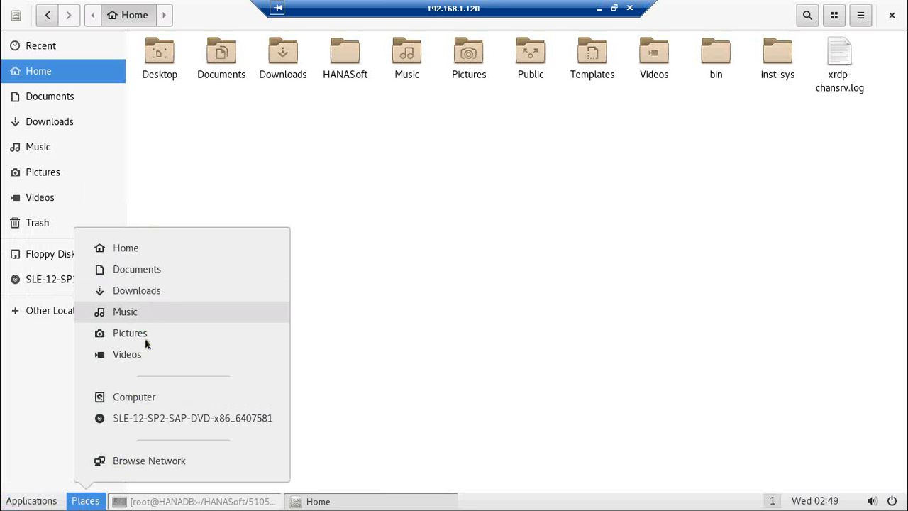
pyautogui.click(139, 403)
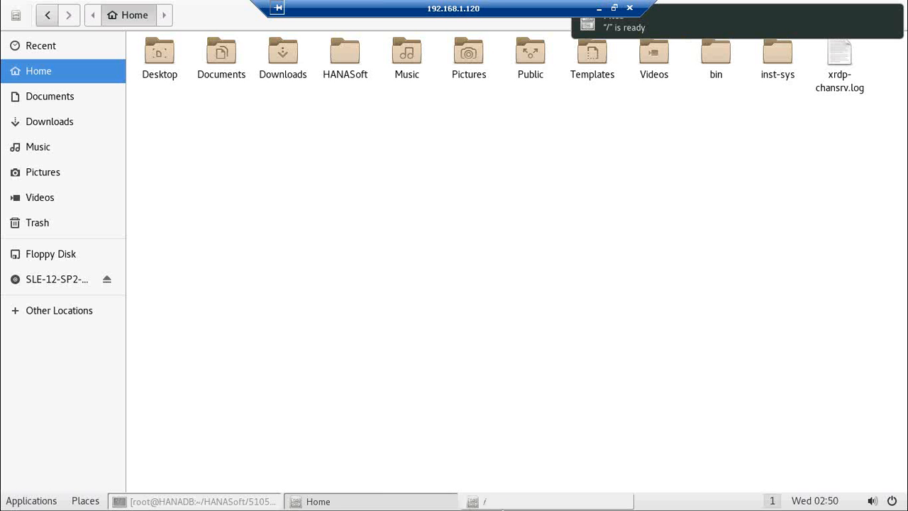
# Step: In the root folder window, navigate into usr and then sap
pyautogui.click(508, 502)
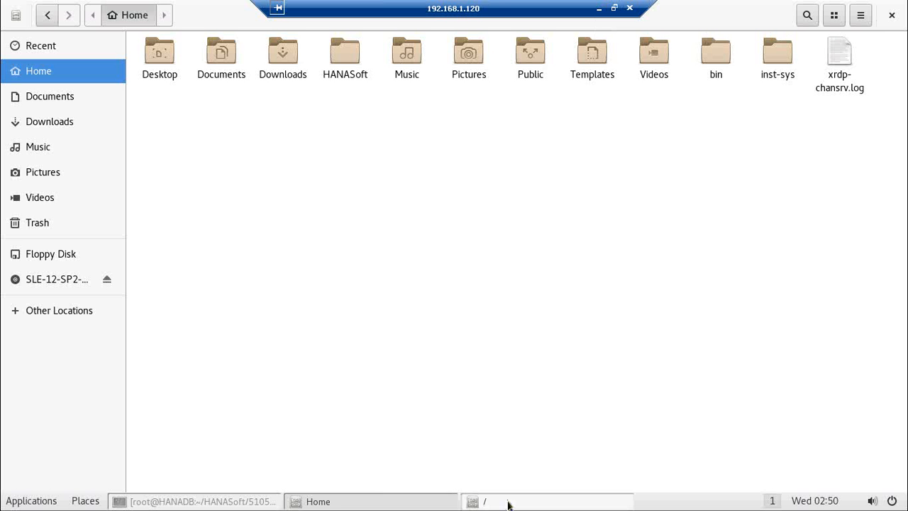
pyautogui.click(508, 501)
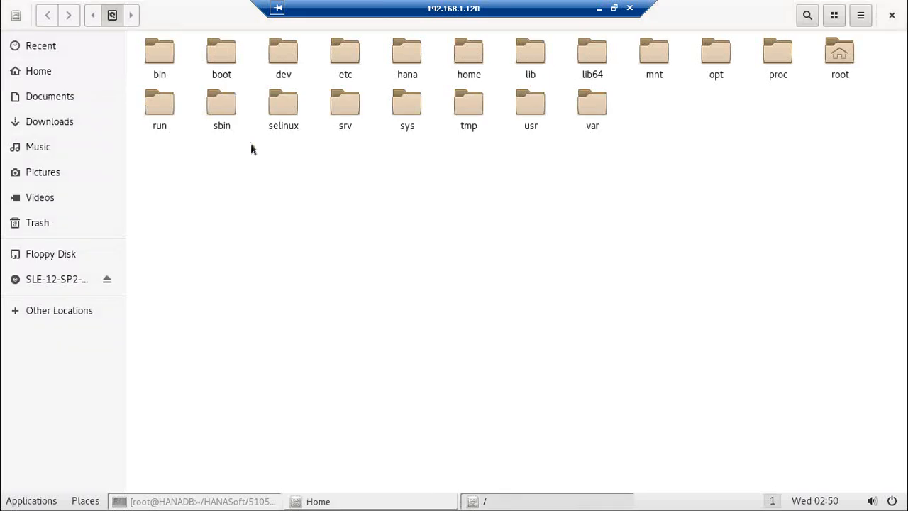
pyautogui.doubleClick(529, 112)
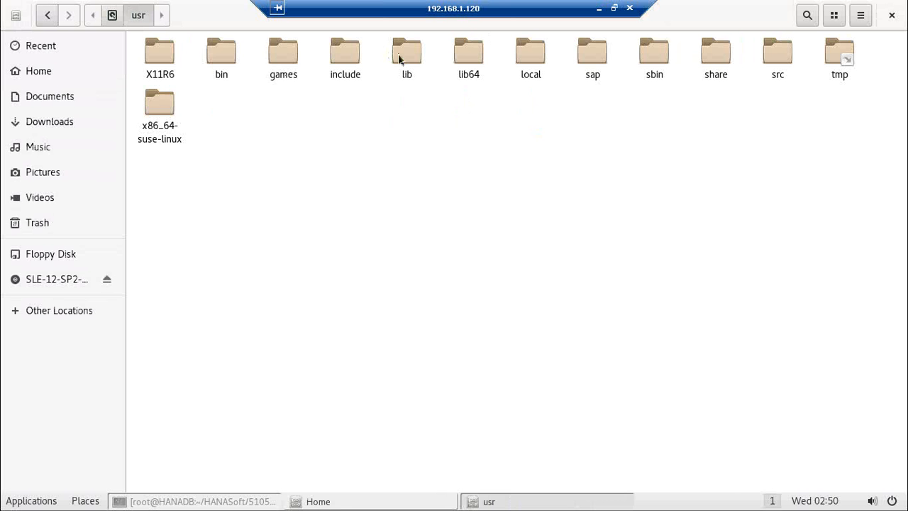
pyautogui.doubleClick(592, 57)
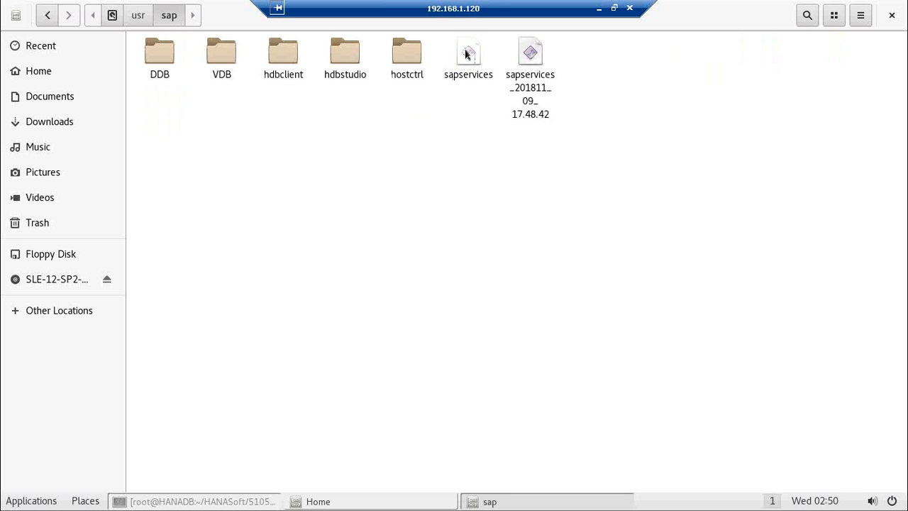
pyautogui.doubleClick(465, 54)
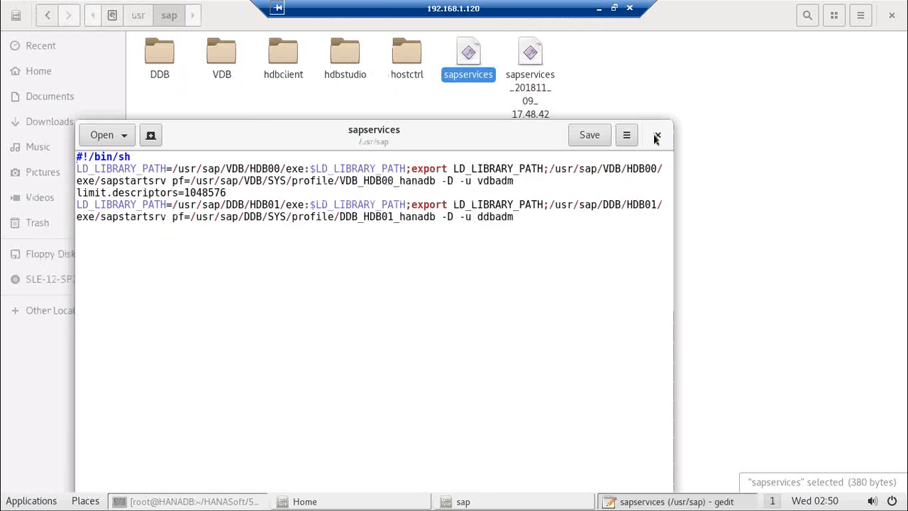
pyautogui.click(658, 135)
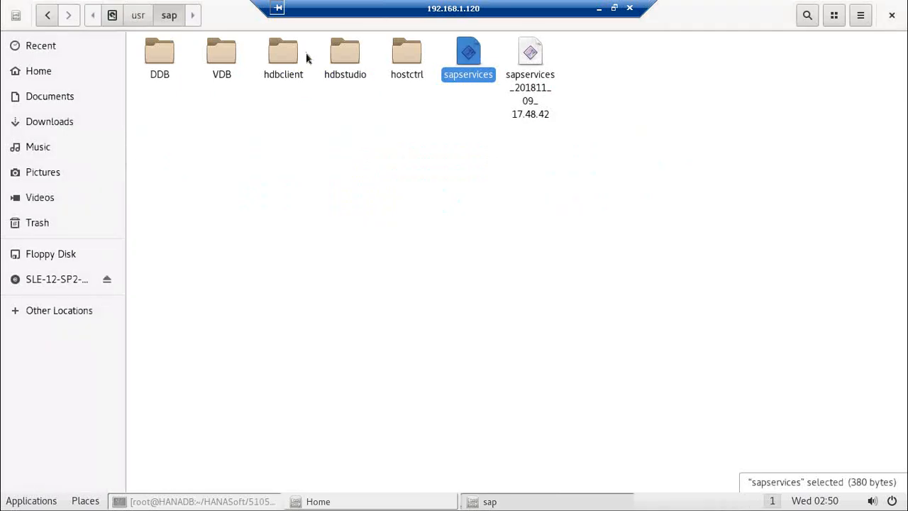
pyautogui.click(346, 58)
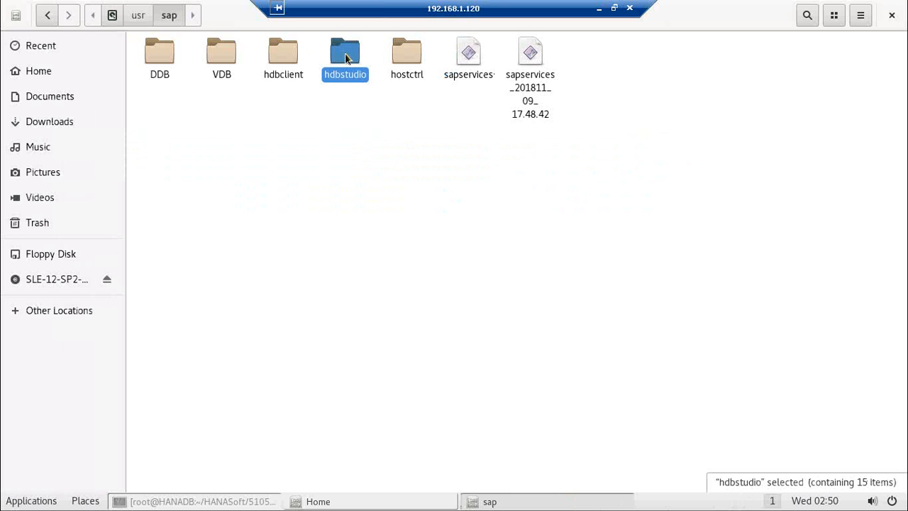
# Step: Launch SAP HANA Studio from the hdbstudio executable in /usr/sap/hdbstudio
pyautogui.doubleClick(346, 58)
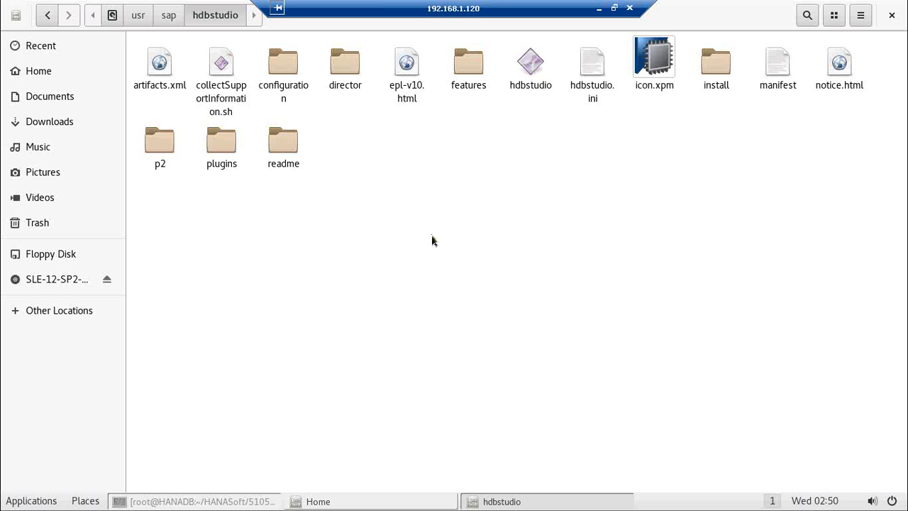
pyautogui.click(530, 71)
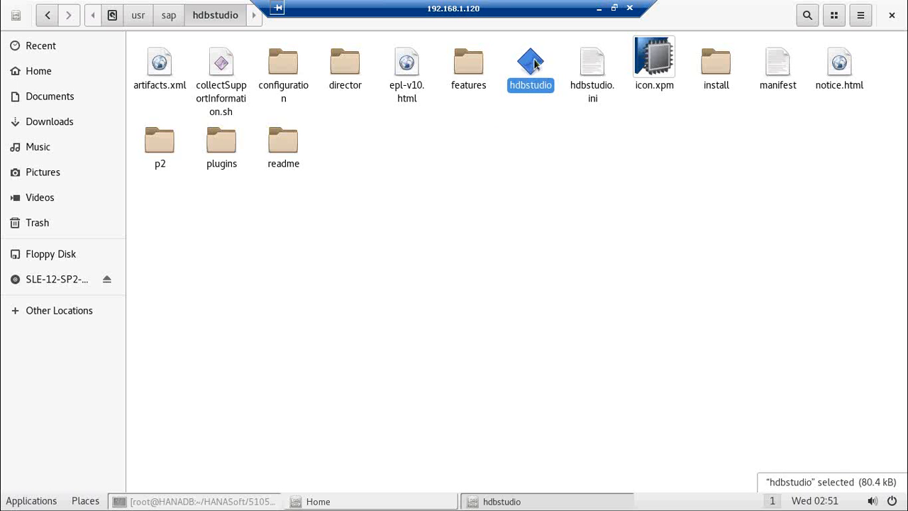
pyautogui.doubleClick(534, 64)
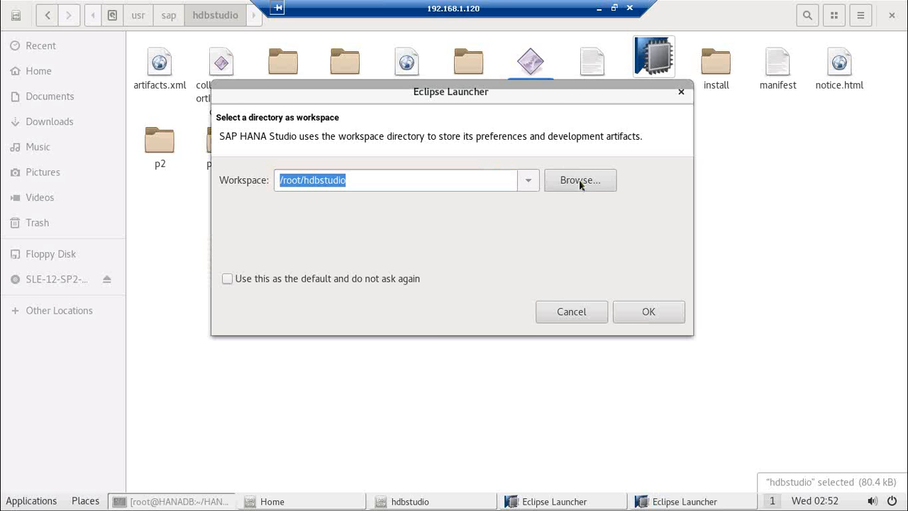
# Step: Set the workspace to /root/hanastudio and confirm it to start the studio
pyautogui.click(579, 179)
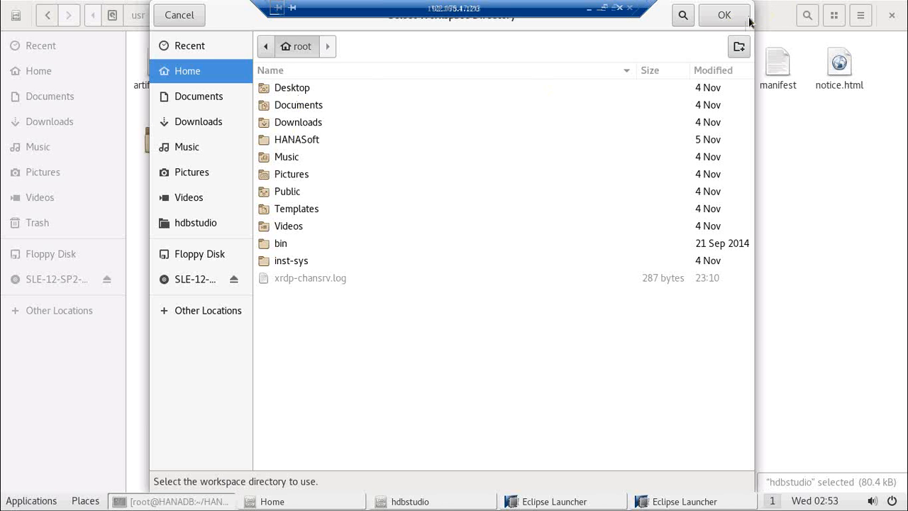
pyautogui.click(728, 18)
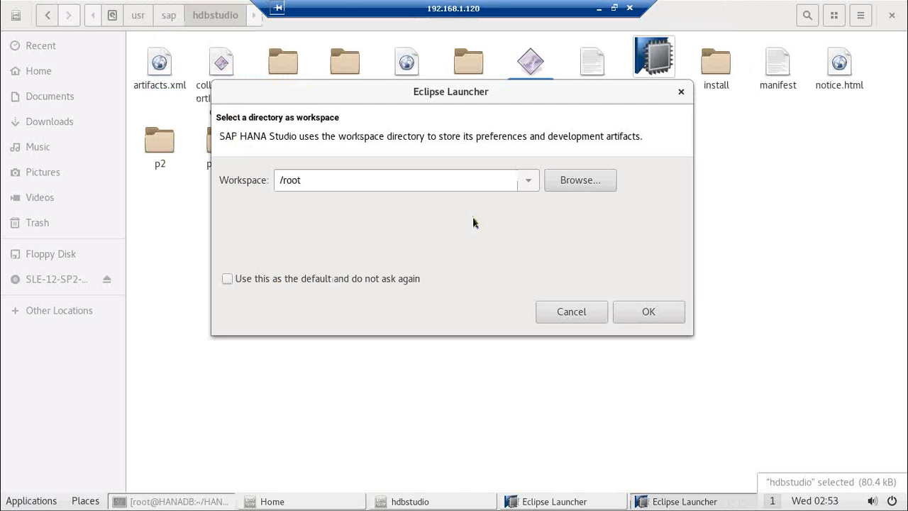
pyautogui.click(323, 179)
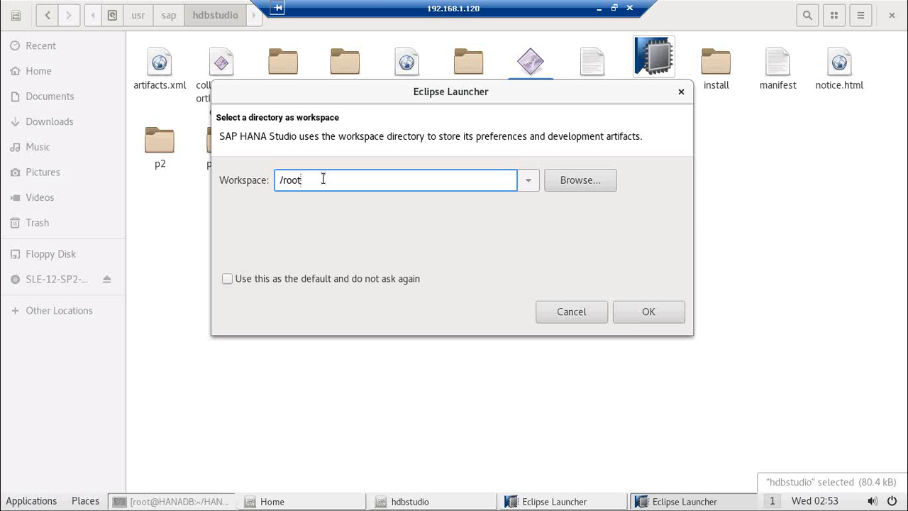
pyautogui.write('/')
pyautogui.write('hana')
pyautogui.write('studio')
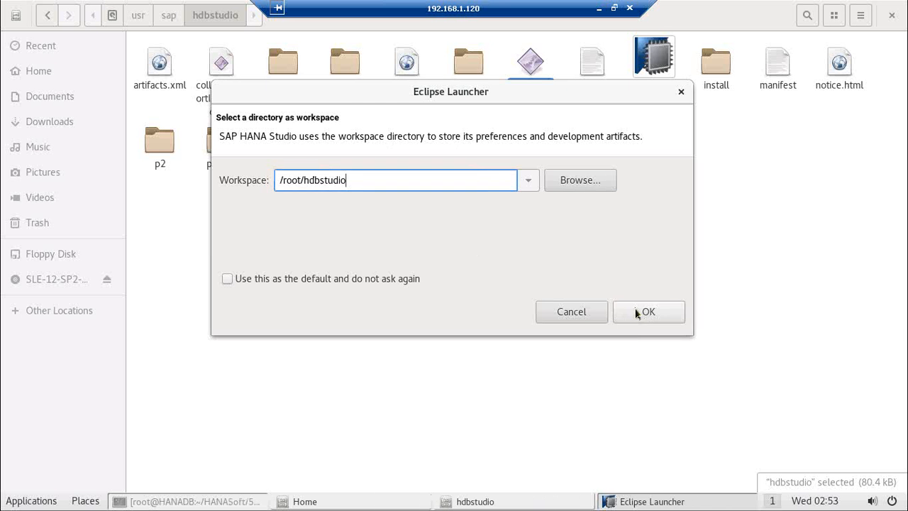
pyautogui.click(637, 313)
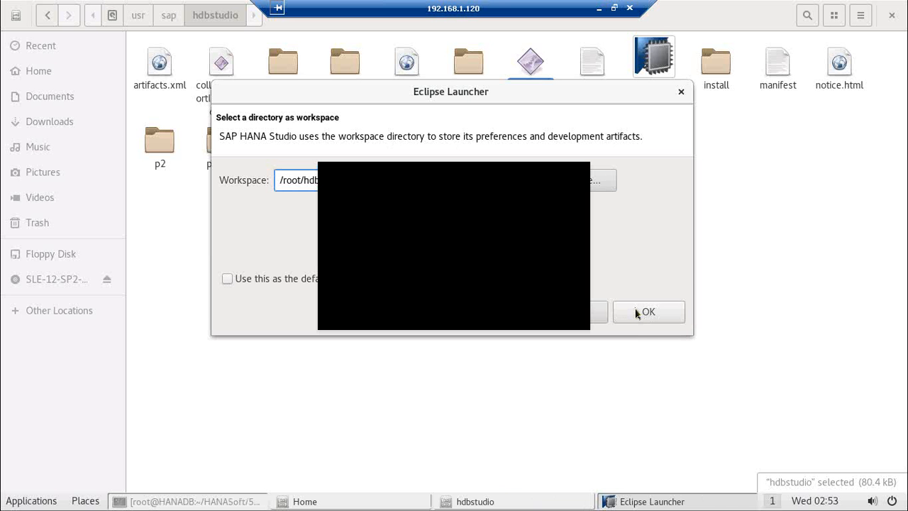
pyautogui.click(636, 313)
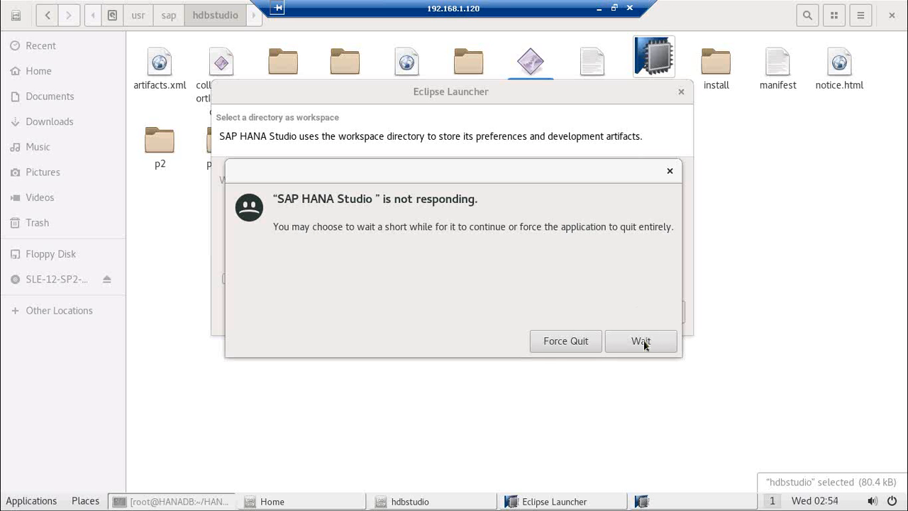
# Step: Keep waiting for the unresponsive studio and bring its window forward
pyautogui.click(640, 342)
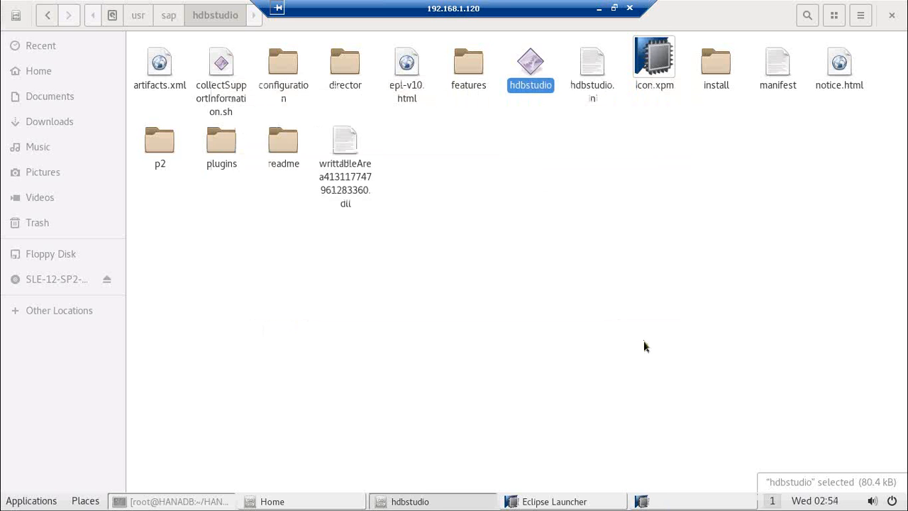
pyautogui.click(644, 347)
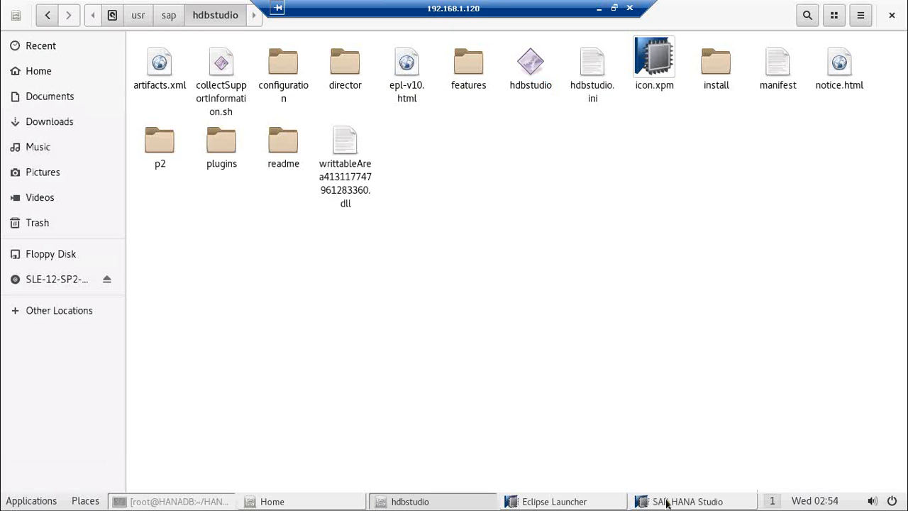
pyautogui.click(666, 504)
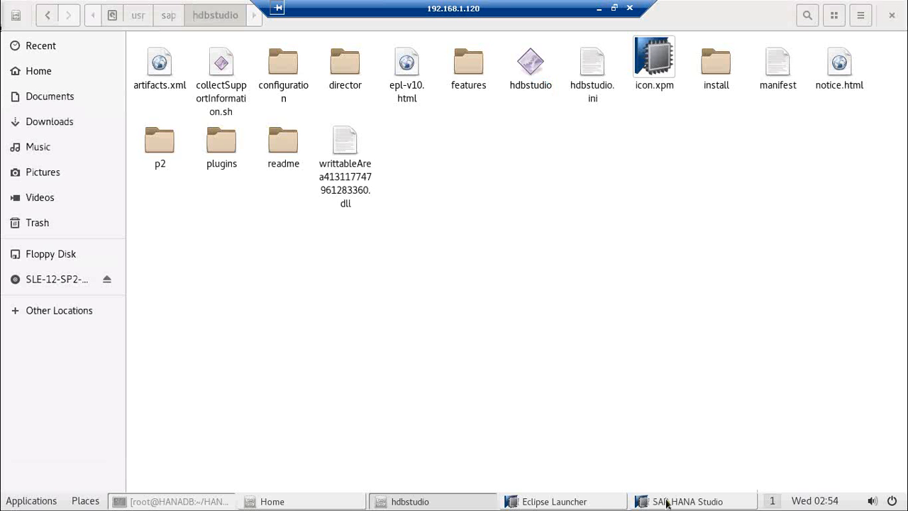
pyautogui.click(666, 504)
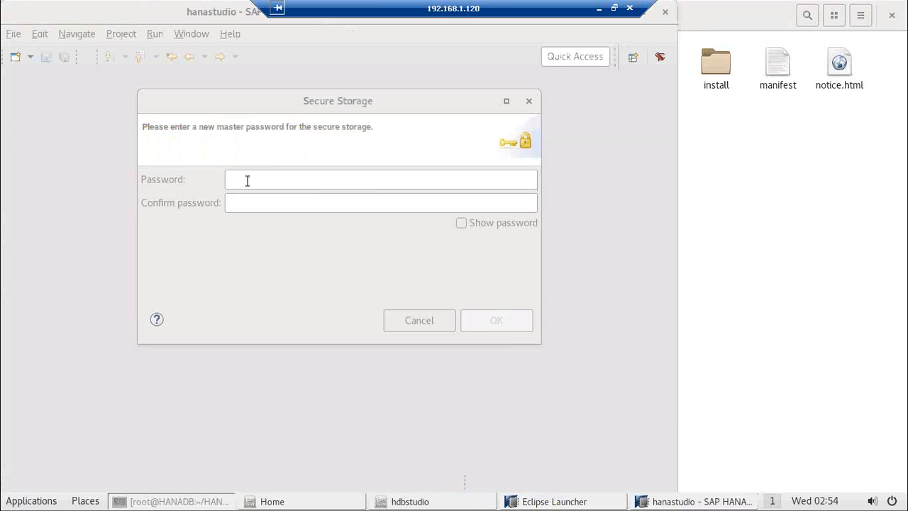
# Step: Enter and confirm a new secure-storage master password, then save it
pyautogui.click(247, 180)
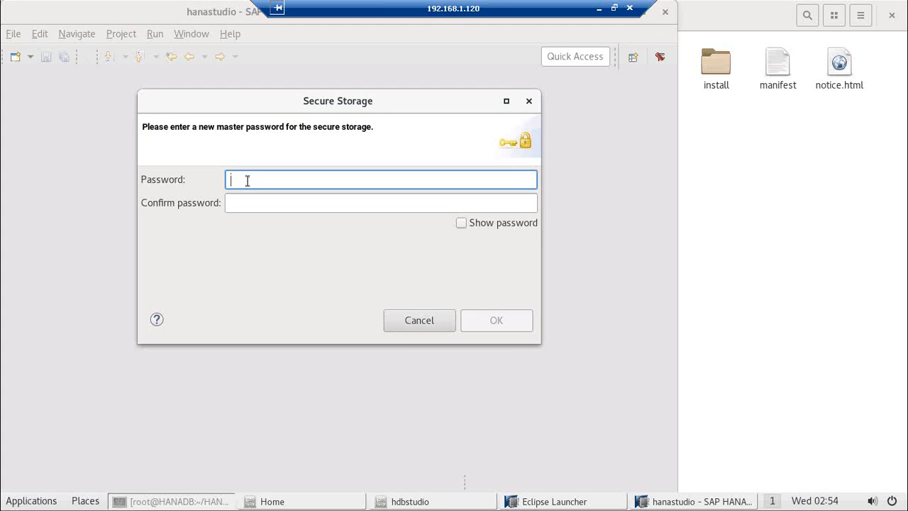
pyautogui.write('*********')
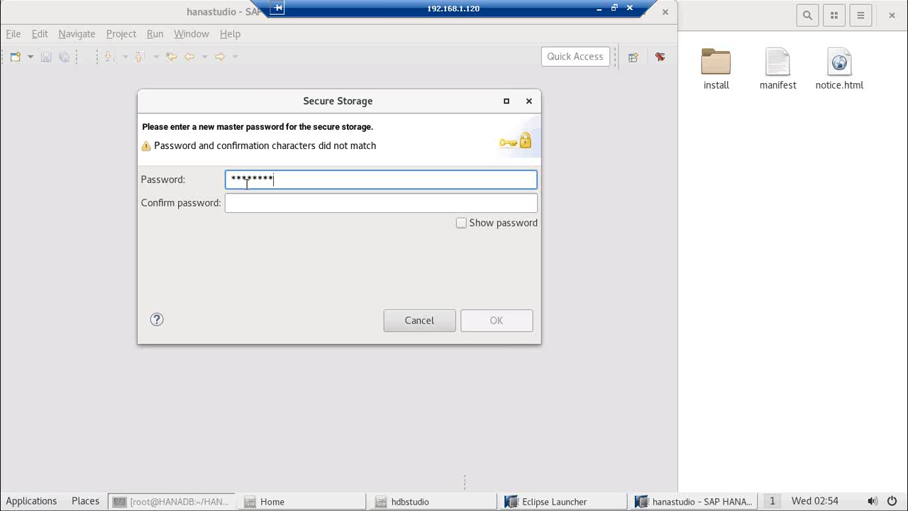
pyautogui.click(241, 204)
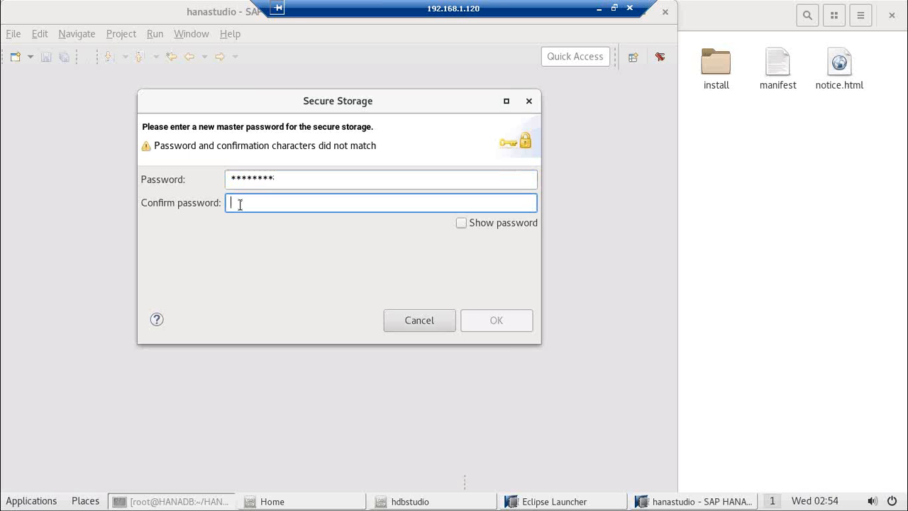
pyautogui.write('********')
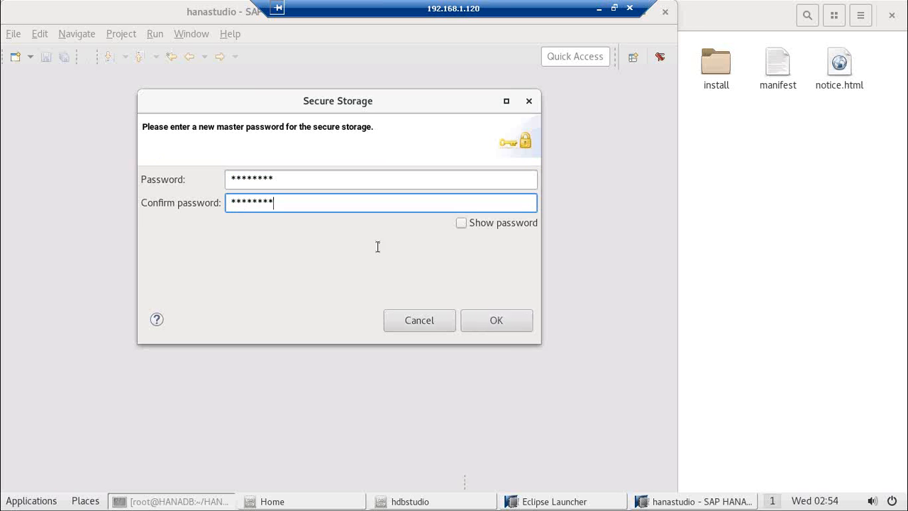
pyautogui.click(477, 320)
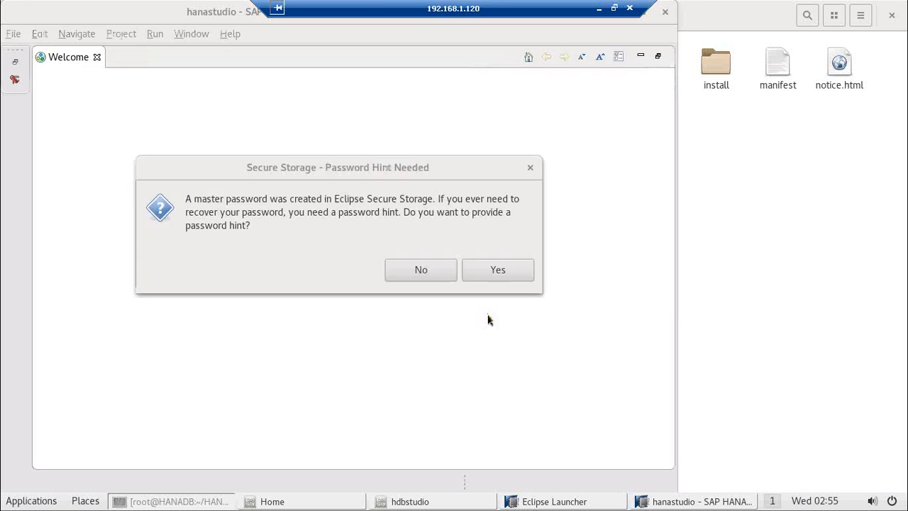
# Step: Accept the password hint and set the first recovery question 'Password' with its answer
pyautogui.click(495, 274)
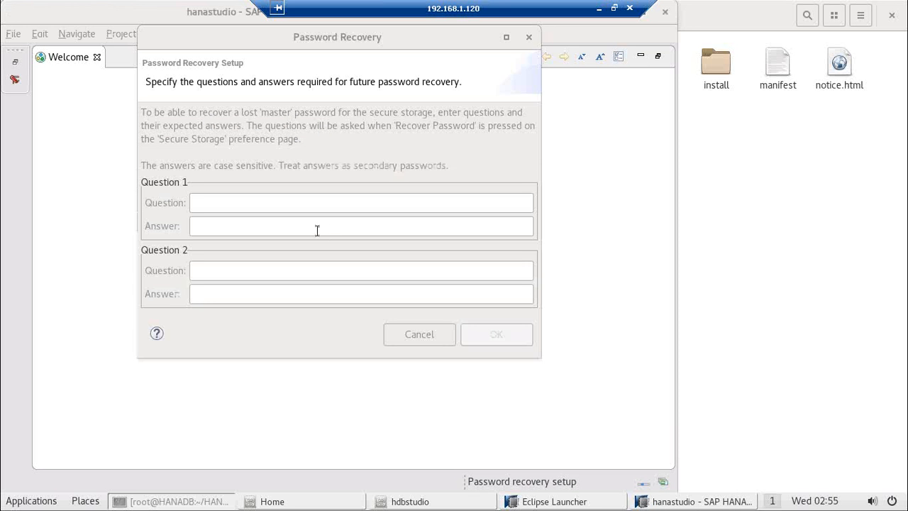
pyautogui.click(262, 204)
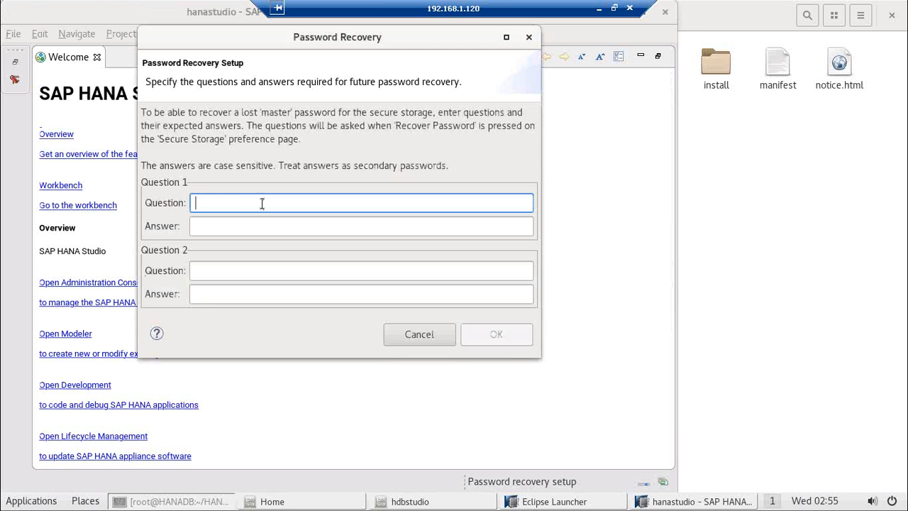
pyautogui.write('Password')
pyautogui.click(201, 229)
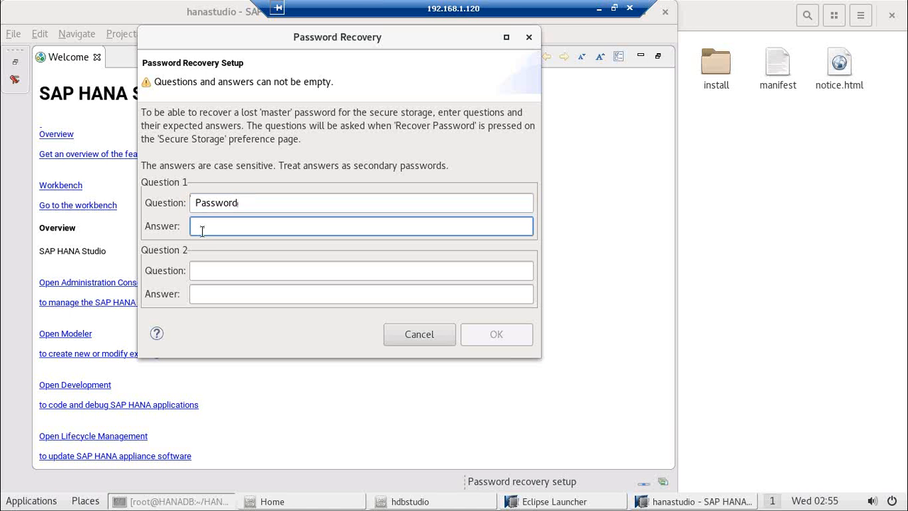
pyautogui.write('Ha')
pyautogui.press('BackSpace')
pyautogui.press('BackSpace')
# Step: Add the second question 'what is your favorite color' with its answer and confirm both
pyautogui.click(204, 269)
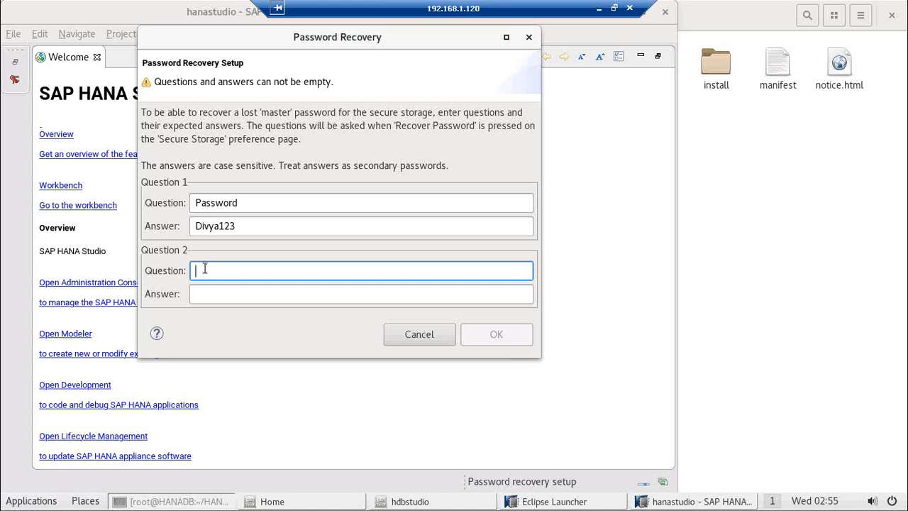
pyautogui.write('what  is your favo')
pyautogui.press('BackSpace')
pyautogui.write('rite colu')
pyautogui.press('BackSpace')
pyautogui.write('or')
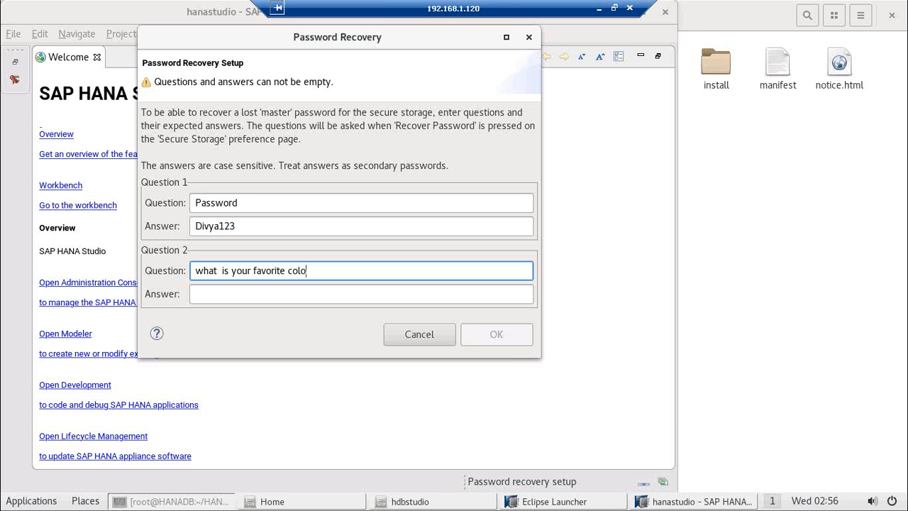
pyautogui.click(196, 293)
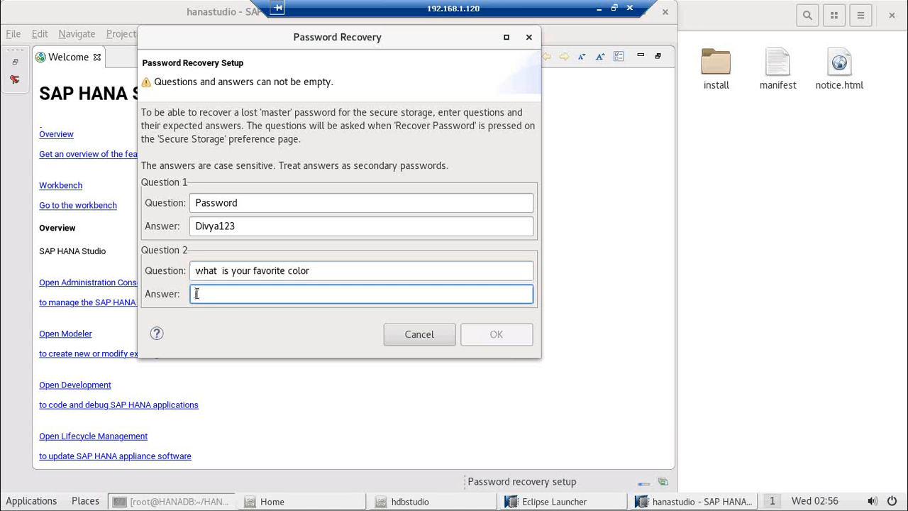
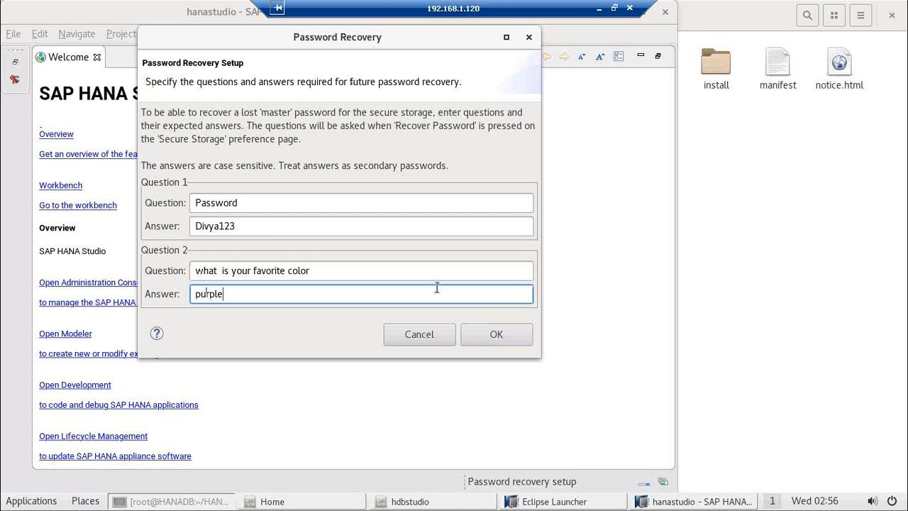
pyautogui.click(477, 343)
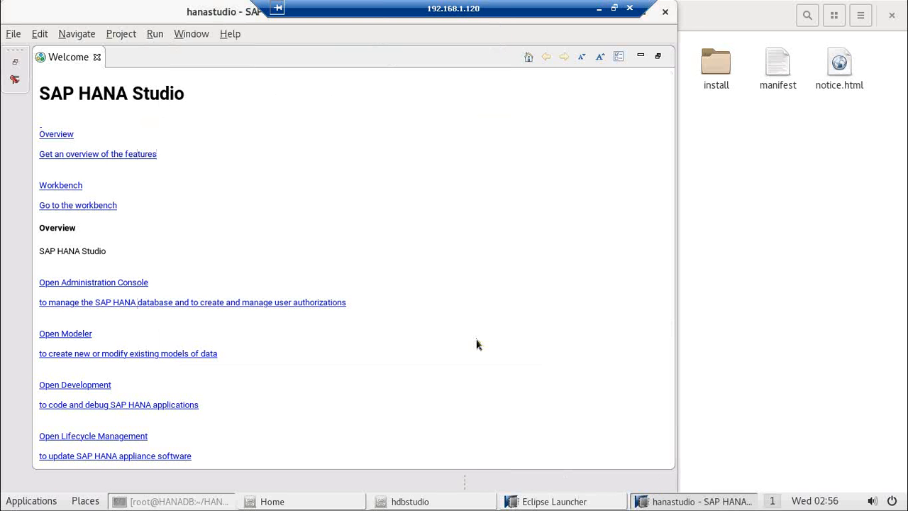
# Step: Open the administration console and start adding a new HANA system from the Systems view
pyautogui.click(103, 284)
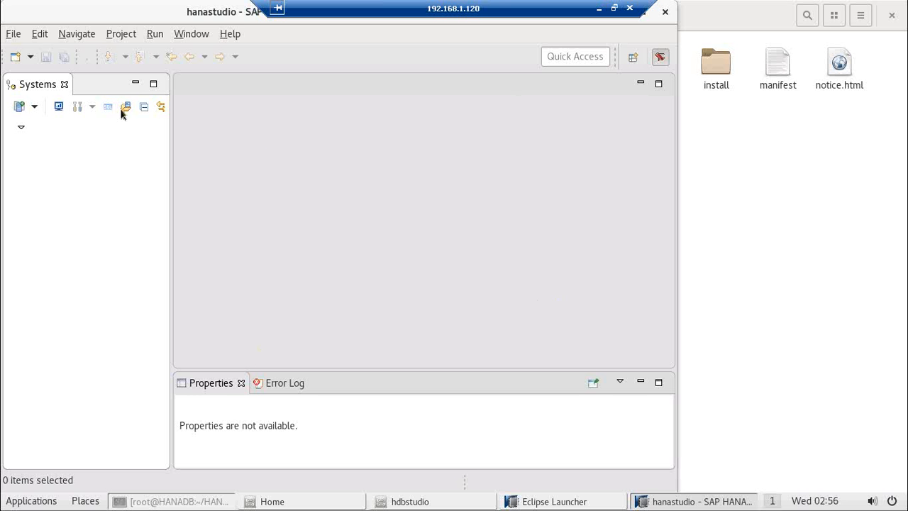
pyautogui.click(34, 110)
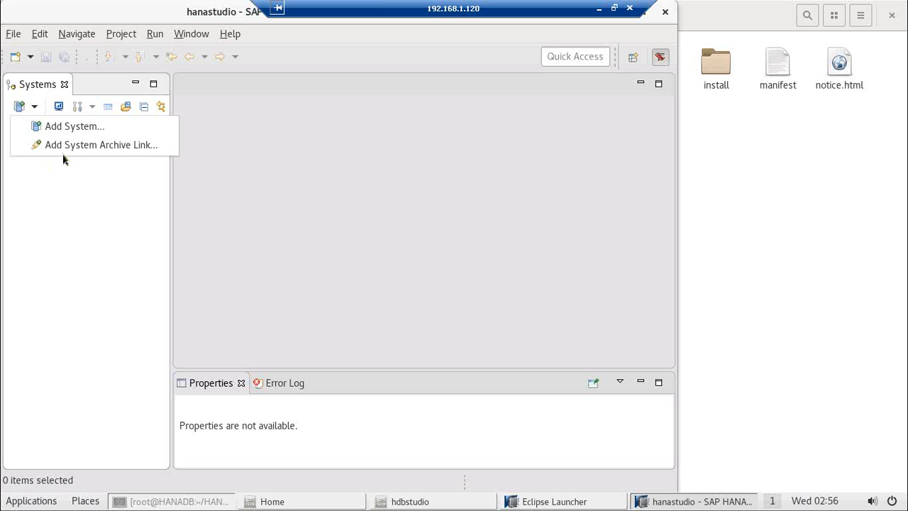
pyautogui.click(70, 126)
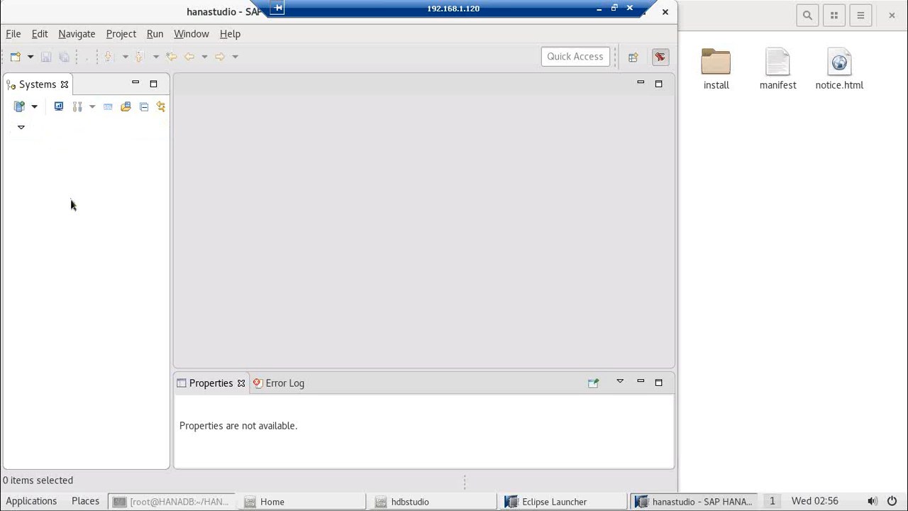
pyautogui.click(20, 109)
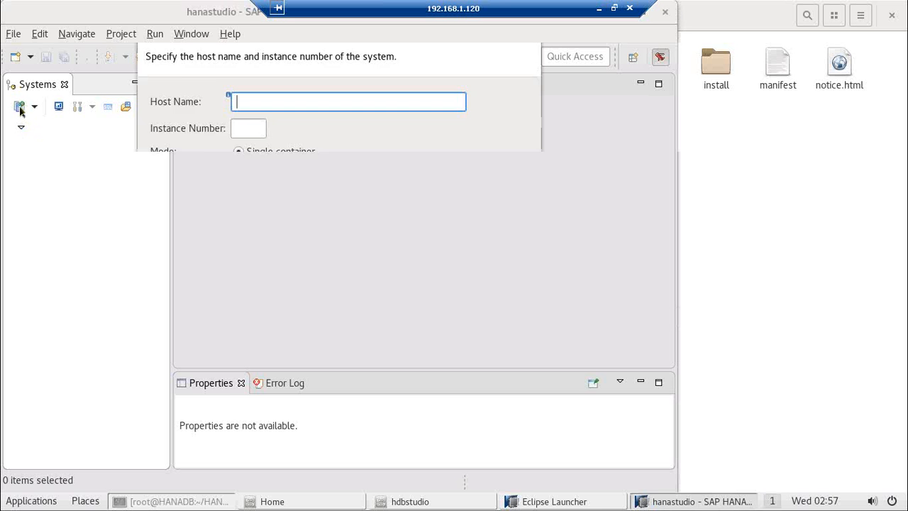
# Step: Focus the wizard's Host Name field, then switch over to the root terminal
pyautogui.click(247, 98)
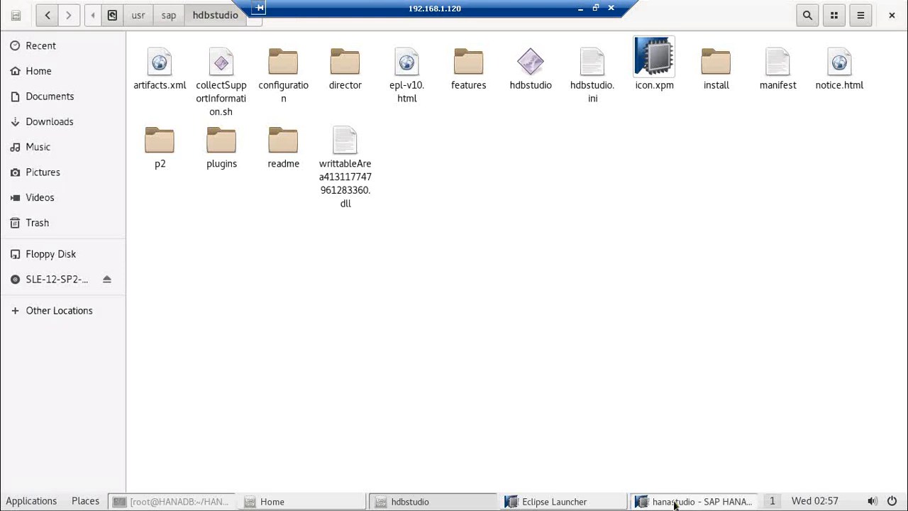
pyautogui.click(677, 500)
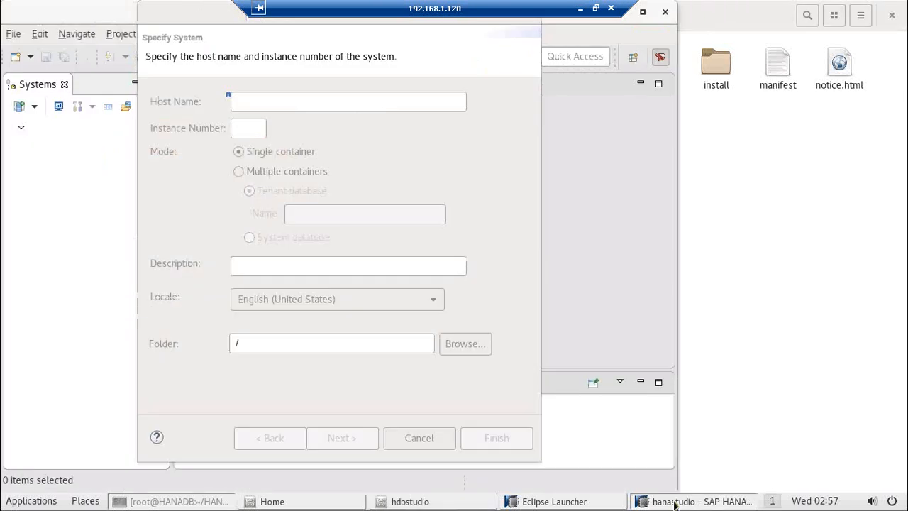
pyautogui.click(166, 502)
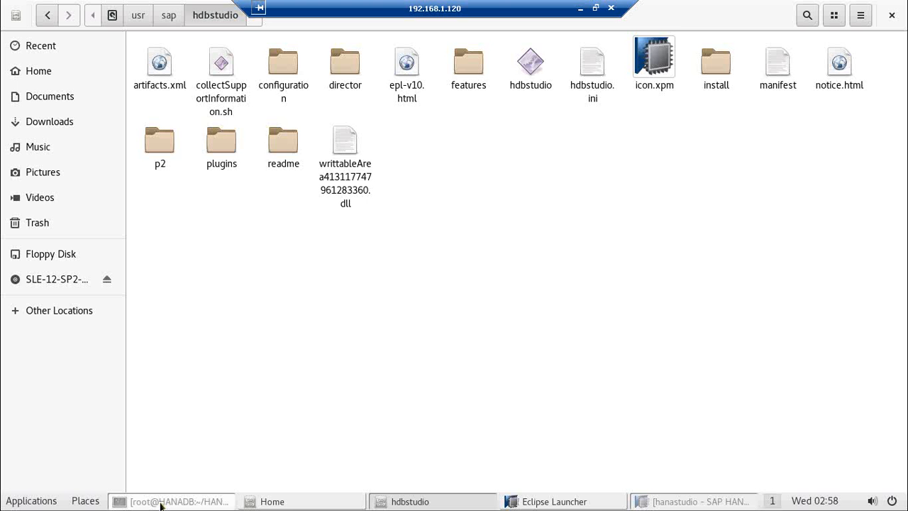
# Step: In the root terminal, return to the home directory and run hostname, which reports HANADB
pyautogui.click(161, 501)
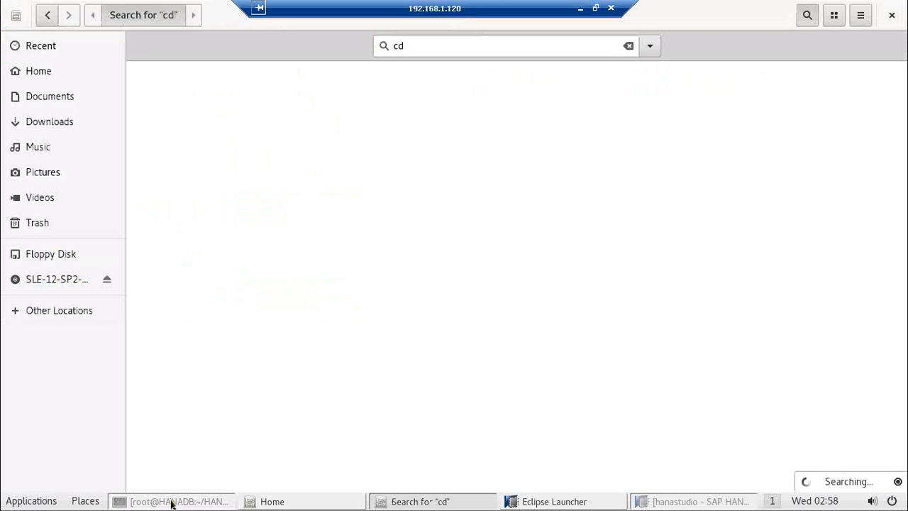
pyautogui.click(171, 502)
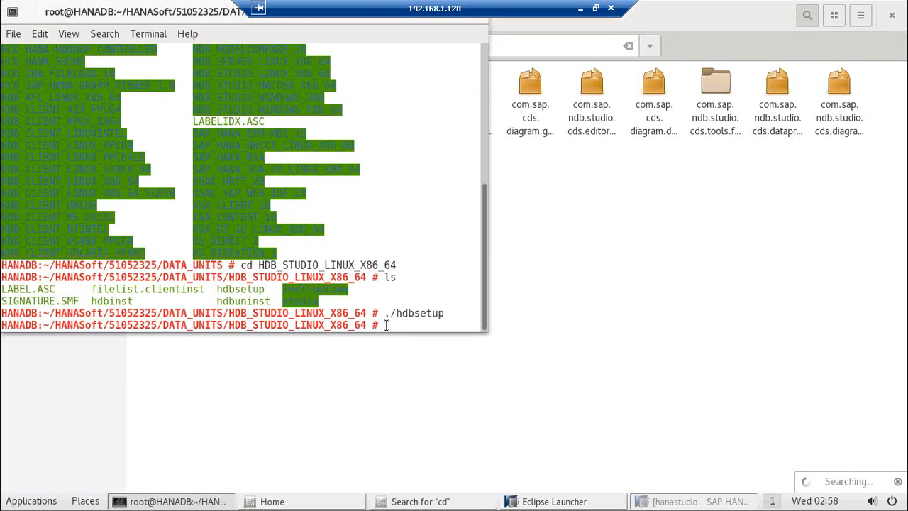
pyautogui.write('cd')
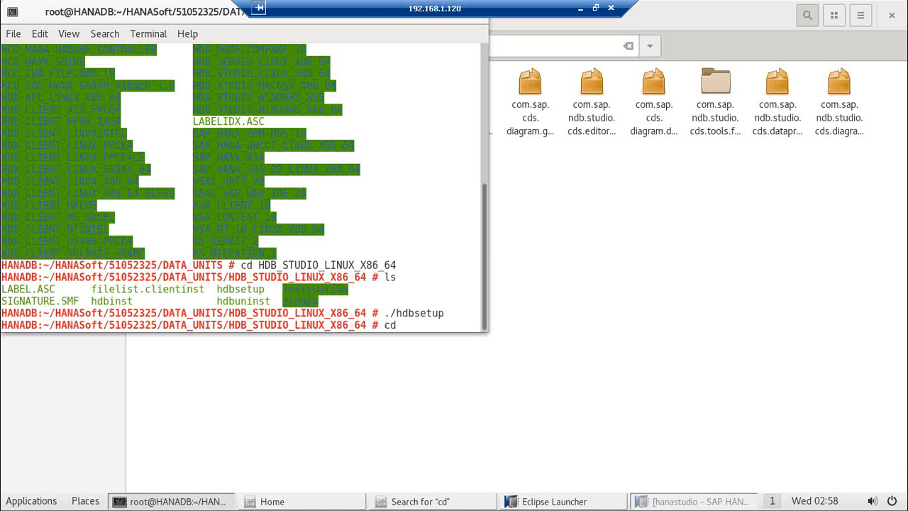
pyautogui.write('..')
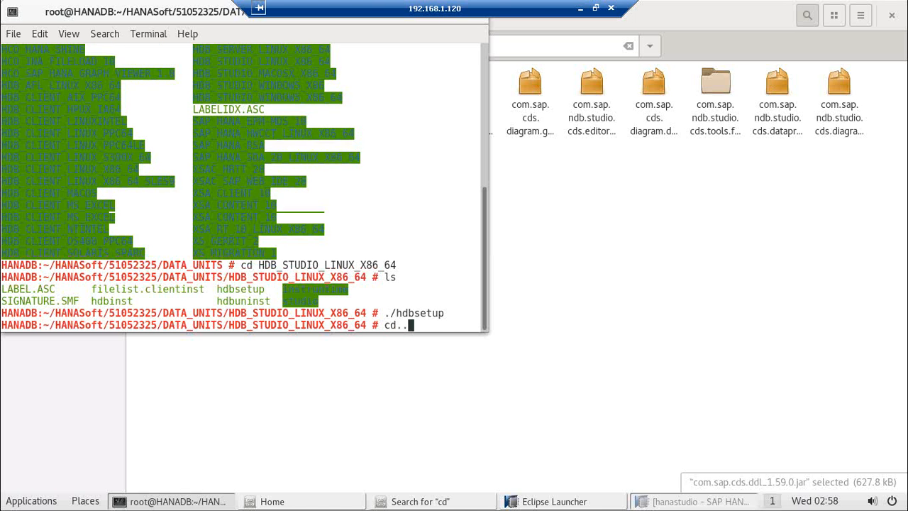
pyautogui.press('Return')
pyautogui.write('c')
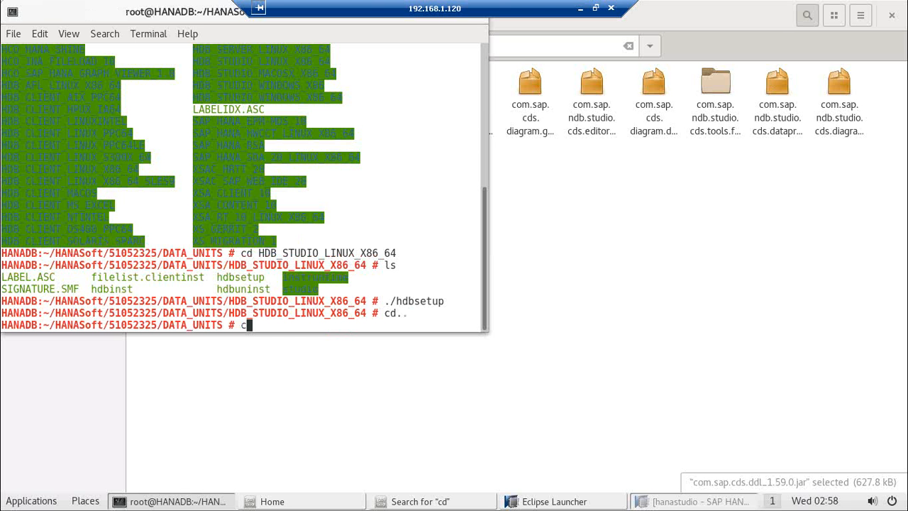
pyautogui.write('d..')
pyautogui.press('BackSpace')
pyautogui.press('BackSpace')
pyautogui.press('Return')
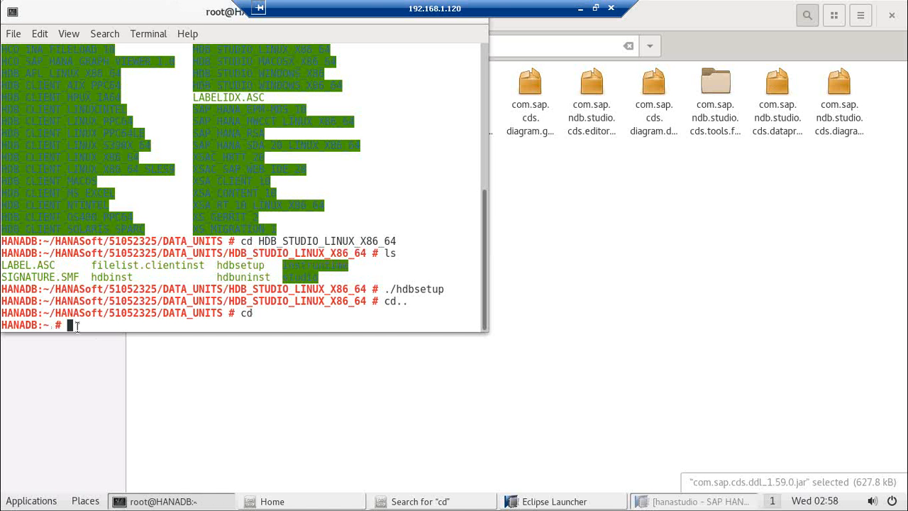
pyautogui.write('hostname')
pyautogui.press('Return')
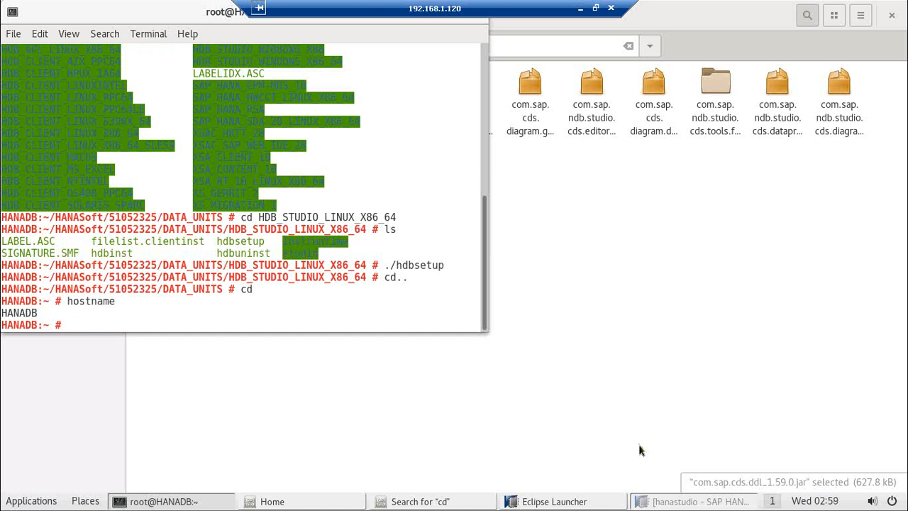
# Step: Enter host HANADB, instance number 01 and a description, skip the folder, and continue
pyautogui.click(660, 502)
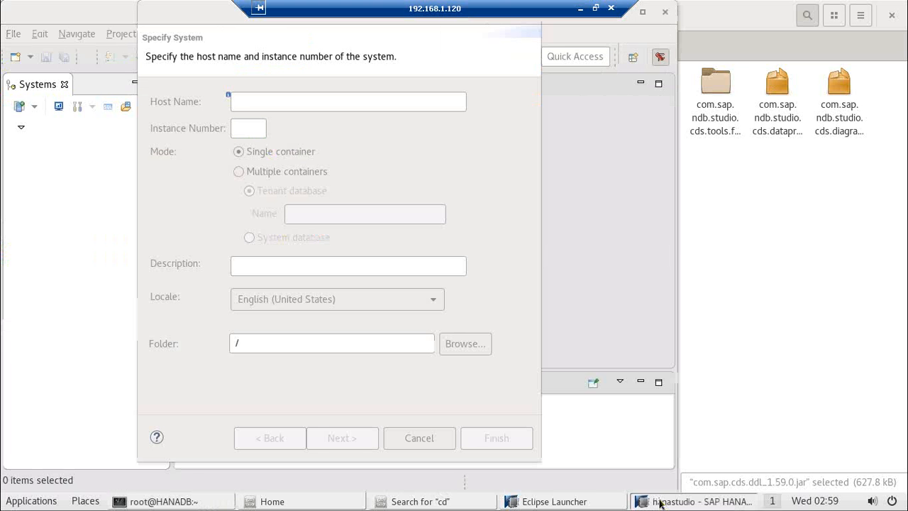
pyautogui.click(259, 101)
pyautogui.write('HANADB')
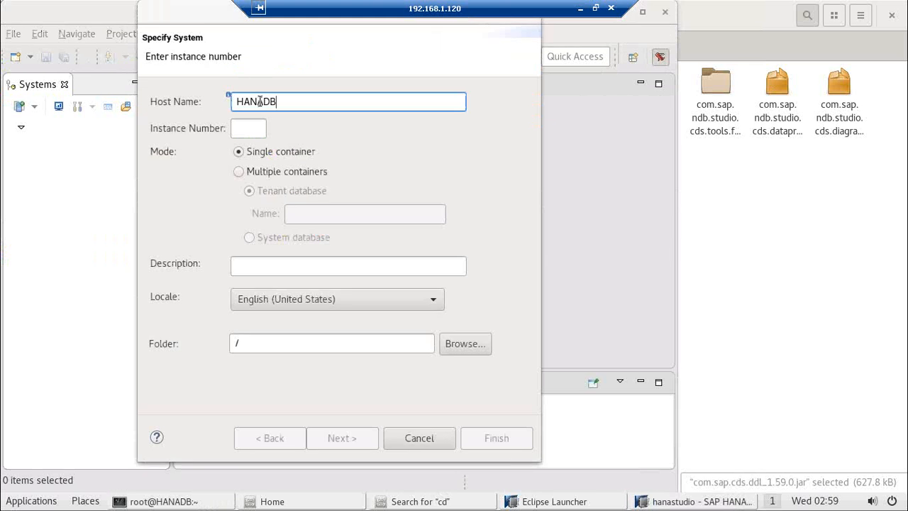
pyautogui.click(249, 126)
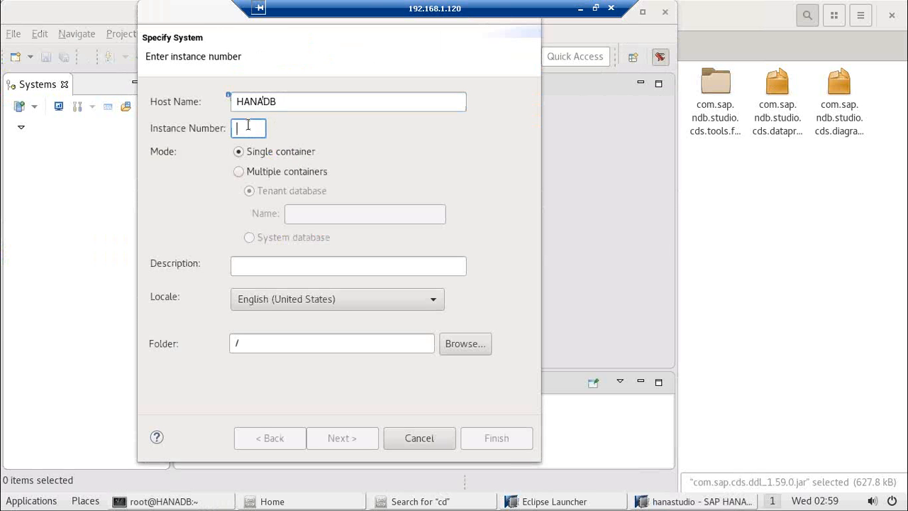
pyautogui.write('01')
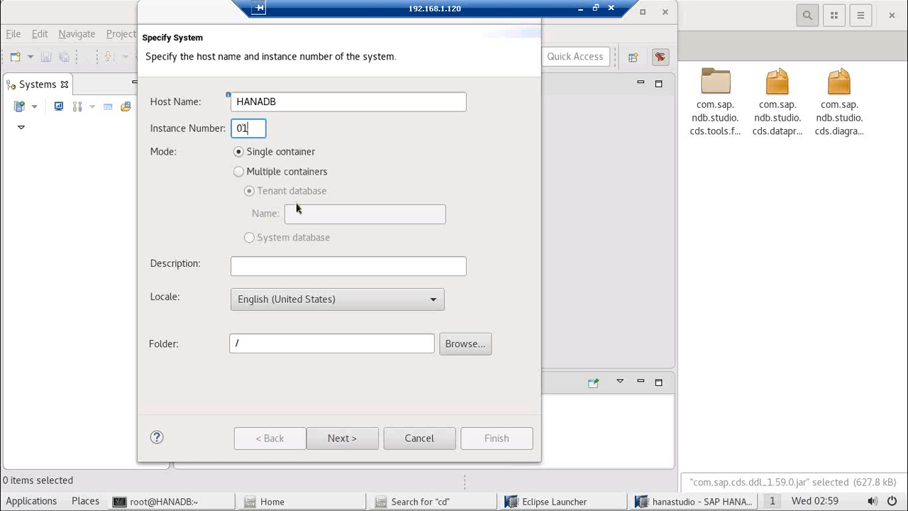
pyautogui.click(269, 267)
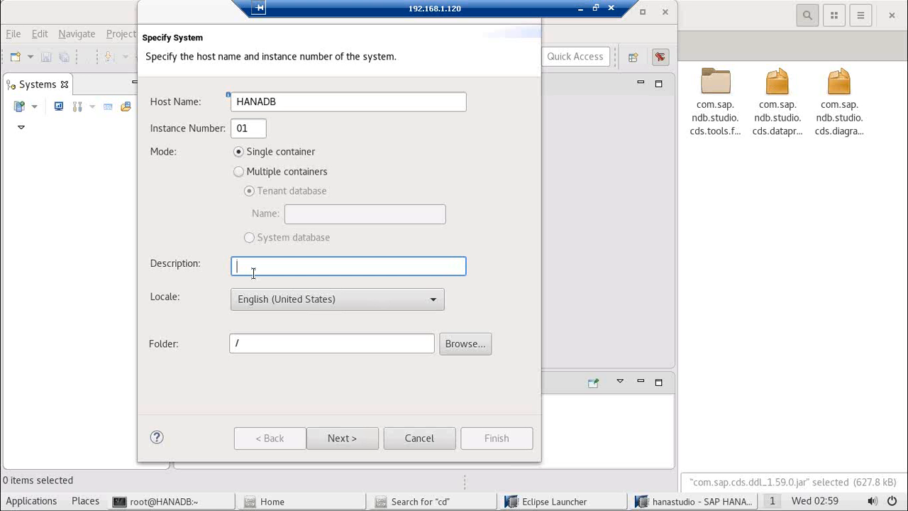
pyautogui.write('Divya DB')
pyautogui.click(288, 343)
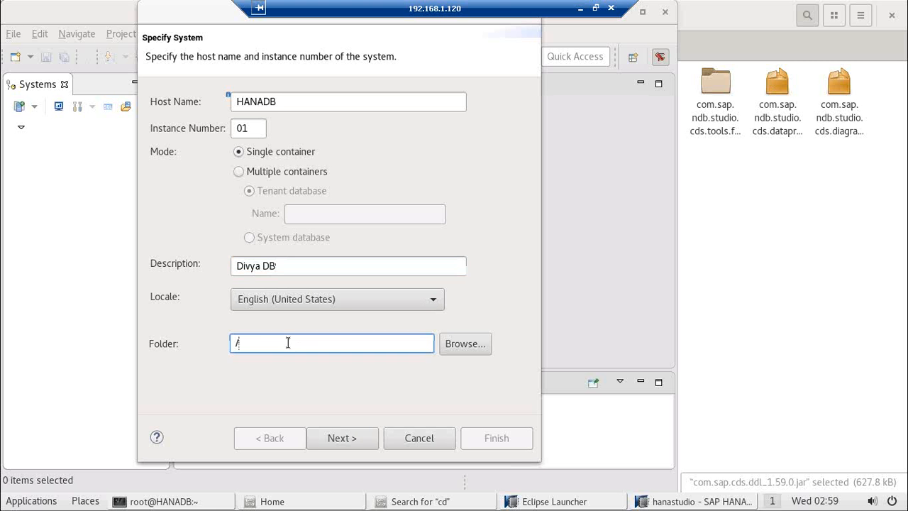
pyautogui.click(450, 343)
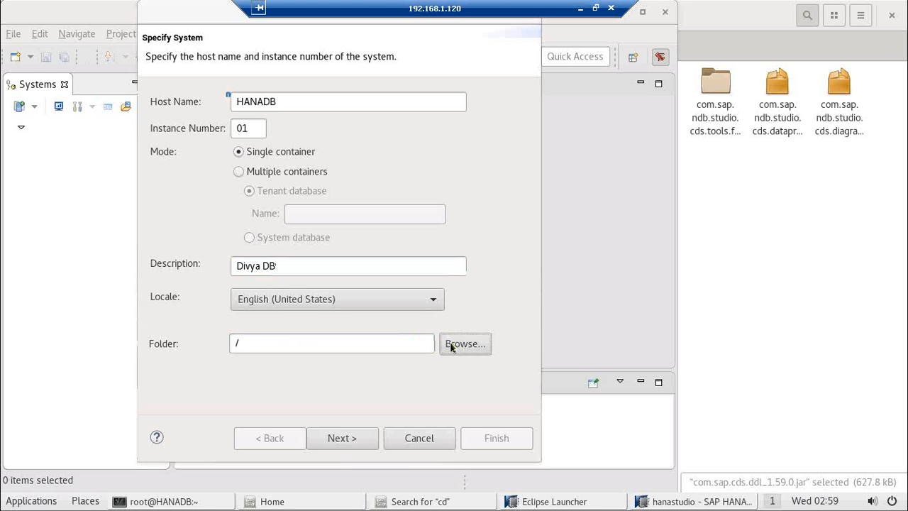
pyautogui.click(359, 367)
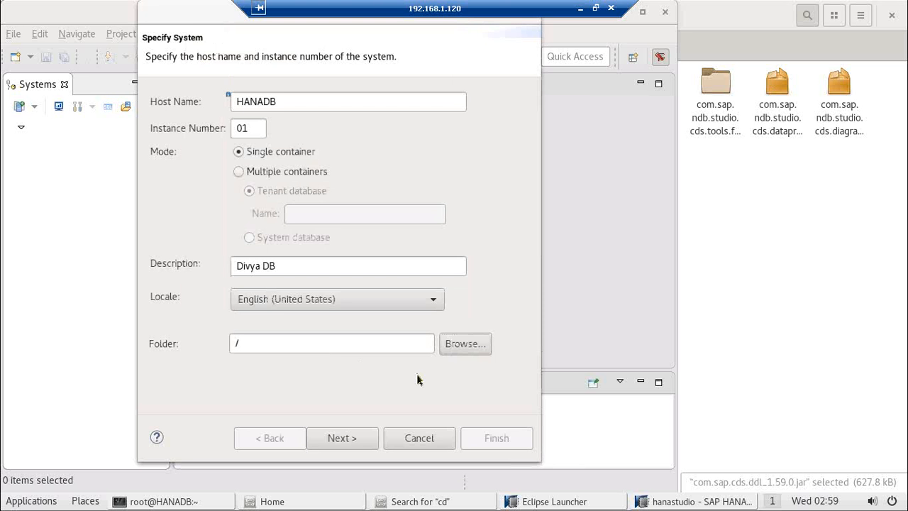
pyautogui.click(342, 440)
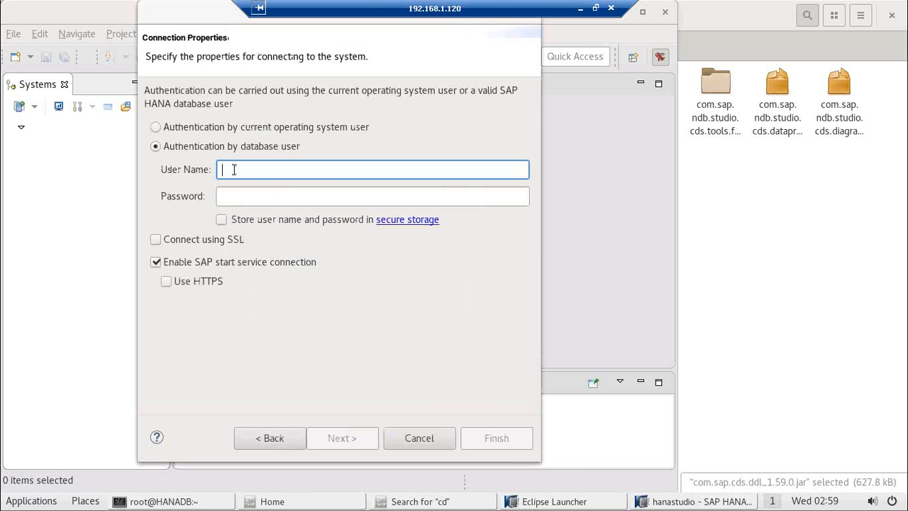
# Step: Change the user name from ROOT to SYSTEM, enter the password, and try connecting
pyautogui.write('ROOT')
pyautogui.click(229, 197)
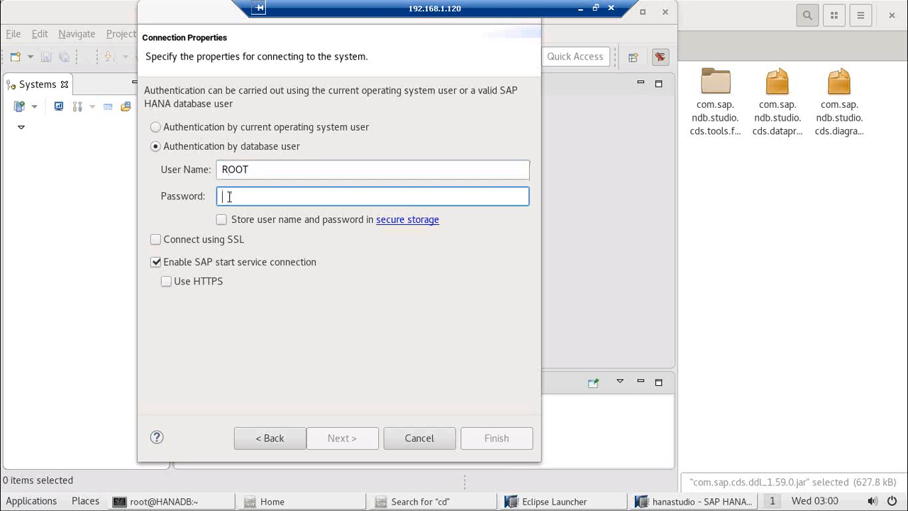
pyautogui.click(263, 173)
pyautogui.press('BackSpace')
pyautogui.press('BackSpace')
pyautogui.press('BackSpace')
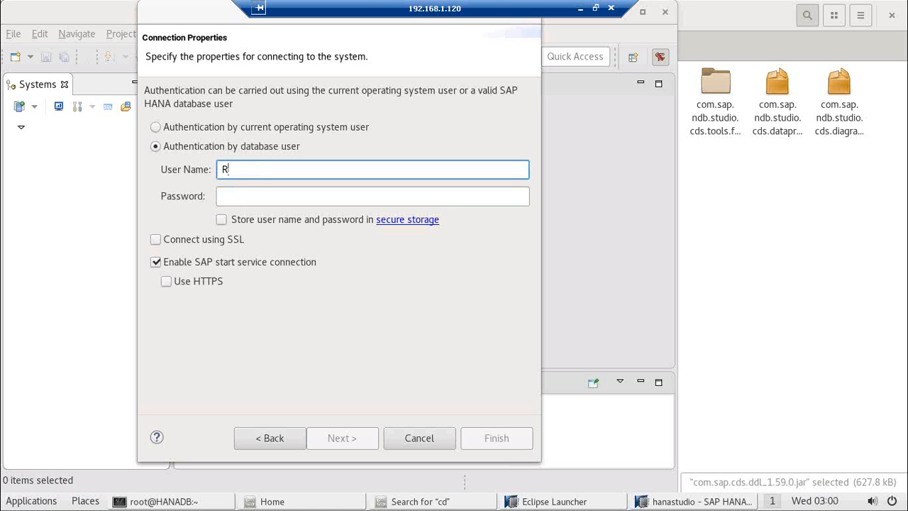
pyautogui.press('BackSpace')
pyautogui.write('SY')
pyautogui.press('BackSpace')
pyautogui.press('BackSpace')
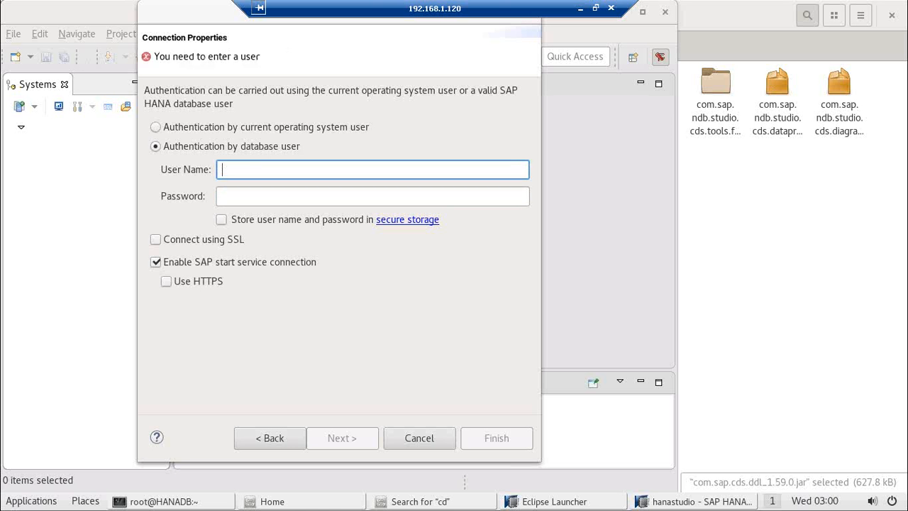
pyautogui.write('SYS')
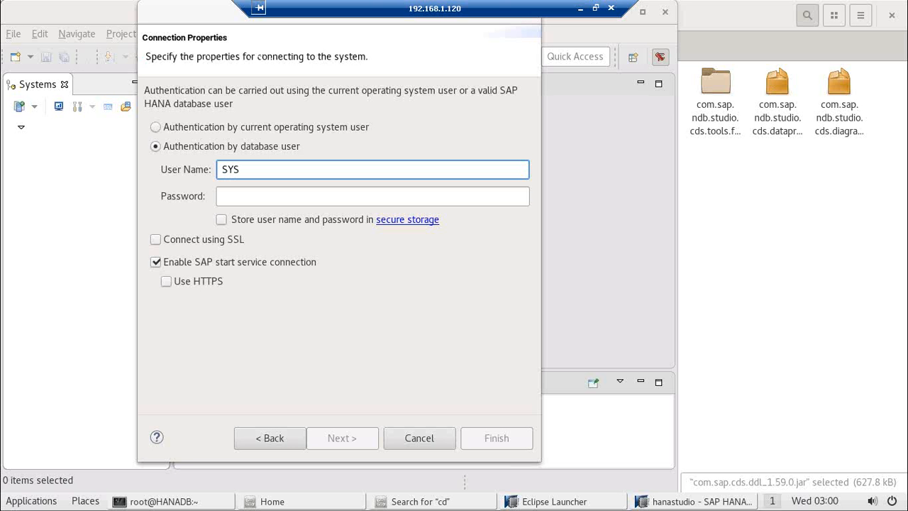
pyautogui.write('TEM')
pyautogui.click(254, 198)
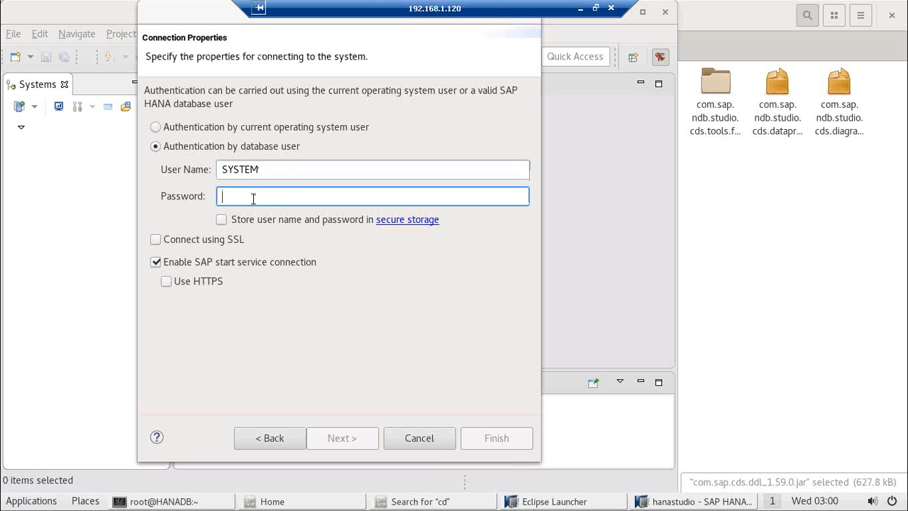
pyautogui.write('••••')
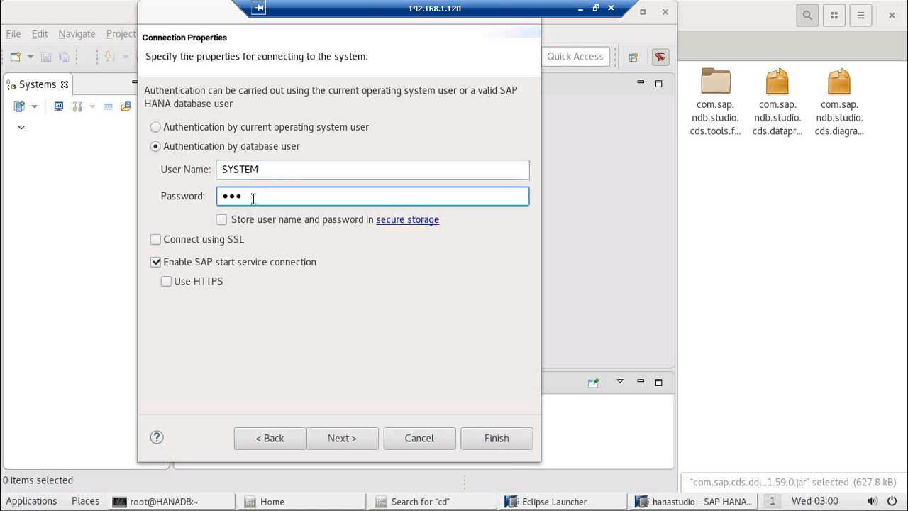
pyautogui.write('••••')
pyautogui.click(480, 439)
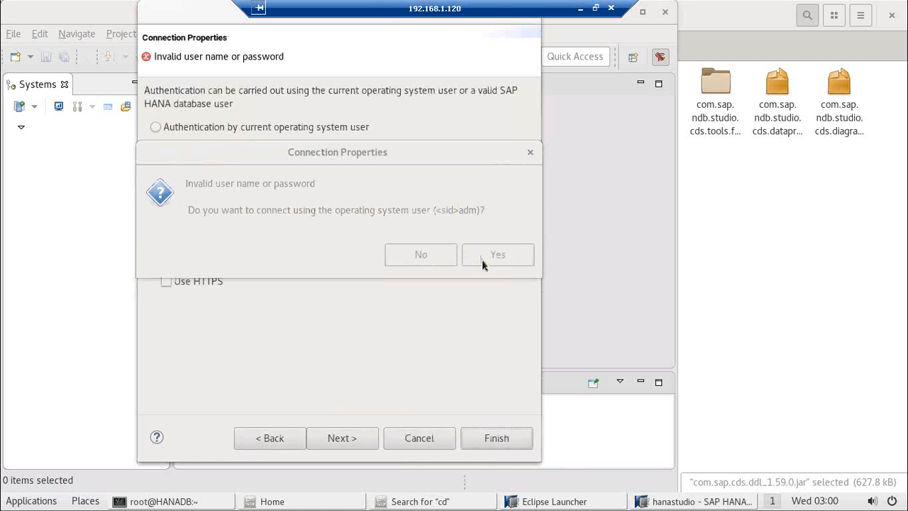
# Step: Dismiss the OS-user prompt and retry the connection with the corrected SYSTEM password
pyautogui.click(526, 156)
pyautogui.click(280, 198)
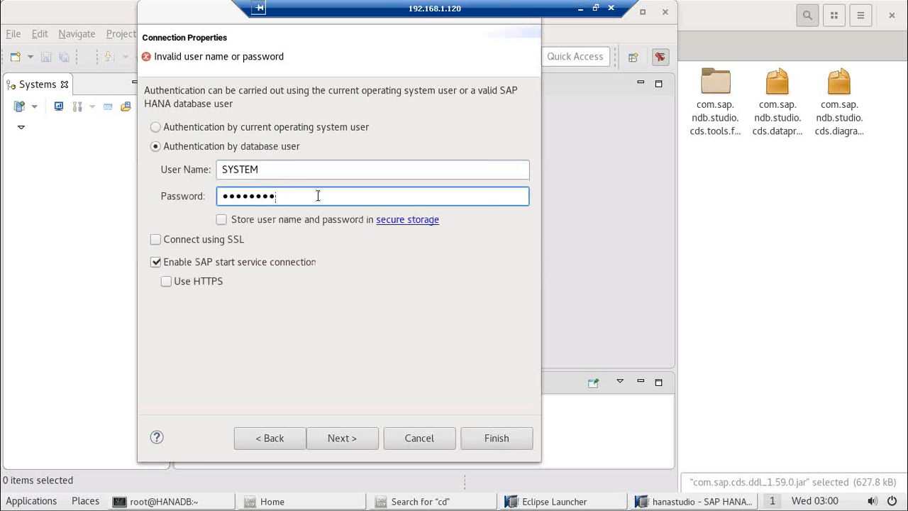
pyautogui.press('BackSpace')
pyautogui.press('BackSpace')
pyautogui.press('BackSpace')
pyautogui.press('BackSpace')
pyautogui.press('BackSpace')
pyautogui.press('BackSpace')
pyautogui.press('BackSpace')
pyautogui.press('BackSpace')
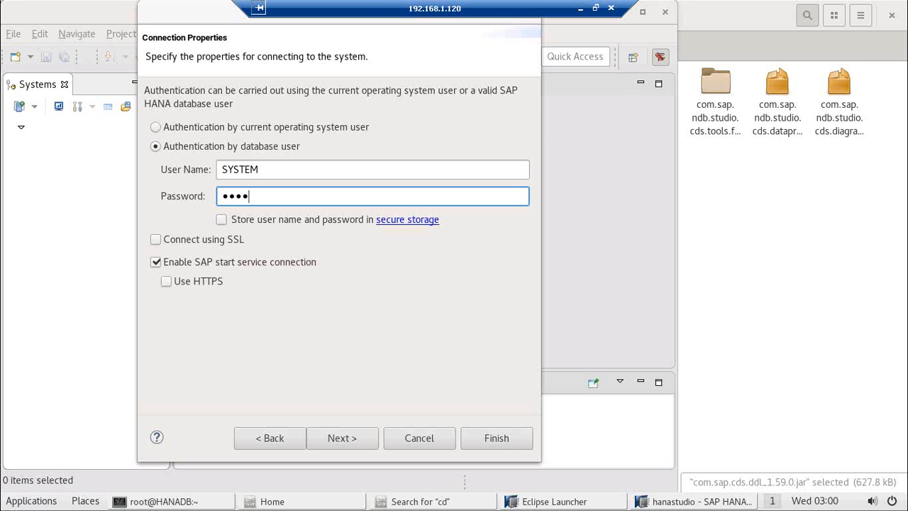
pyautogui.click(490, 439)
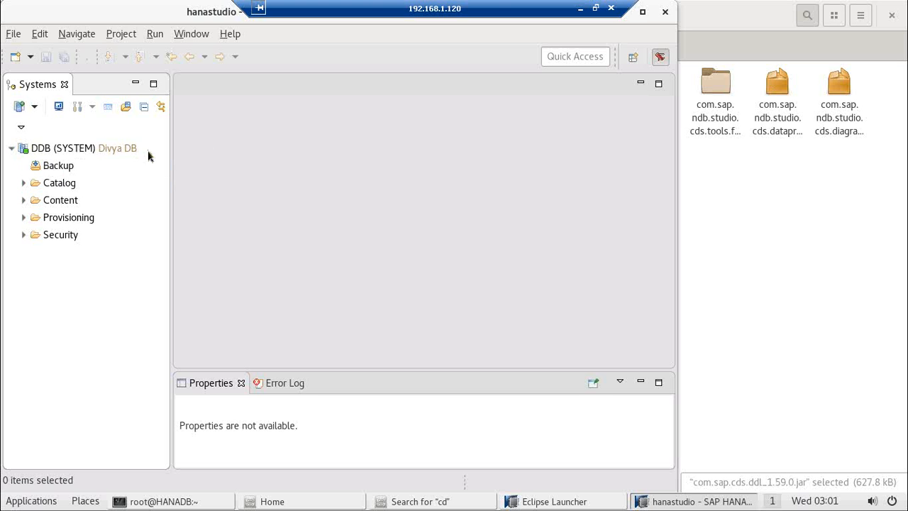
# Step: Open DDB (SYSTEM)'s Overview showing all services started and version 2.00.020.00.1500920972
pyautogui.moveTo(103, 156)
pyautogui.moveTo(69, 157)
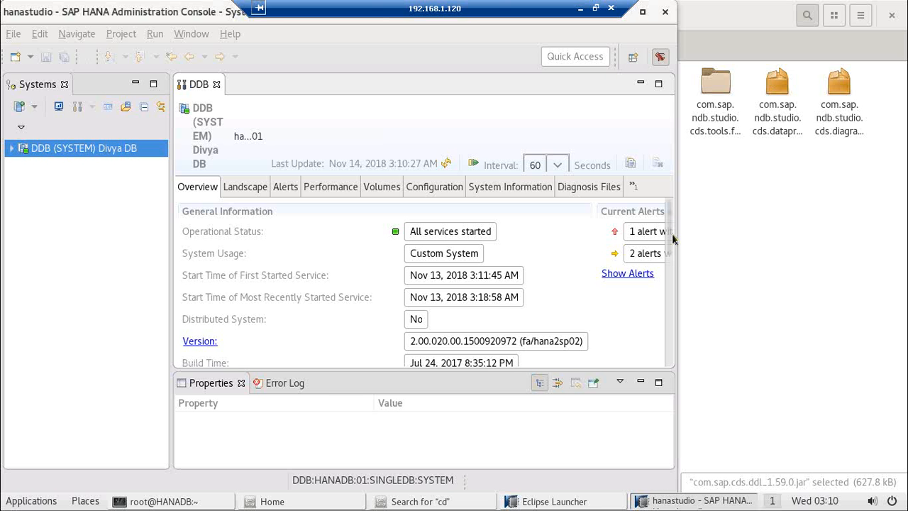
# Step: Scroll the Overview to resident memory 11.97/22.37 GB and CPU usage 43/100
pyautogui.scroll(-5, 672, 233)
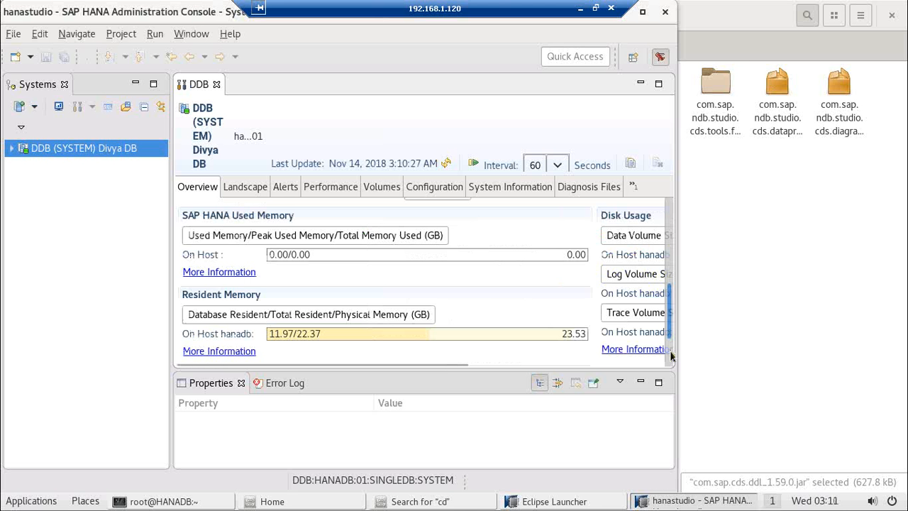
pyautogui.scroll(-1, 671, 357)
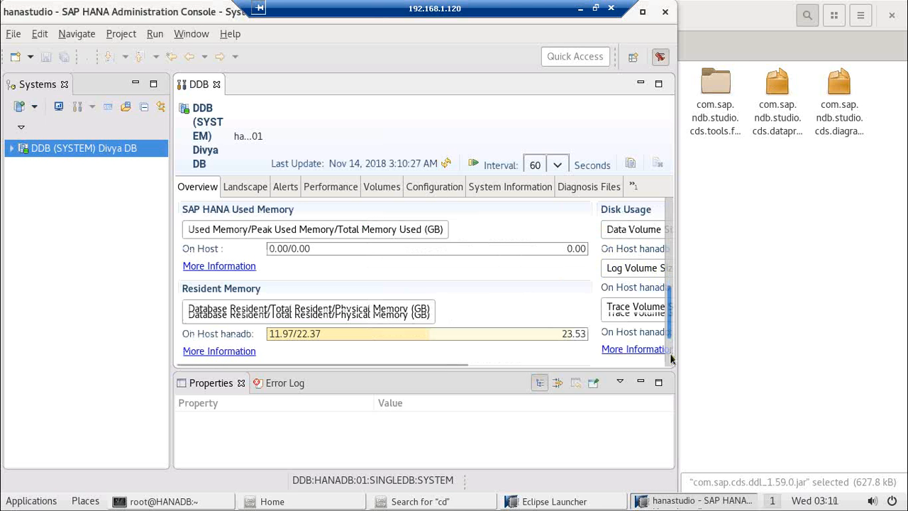
pyautogui.scroll(-3, 671, 360)
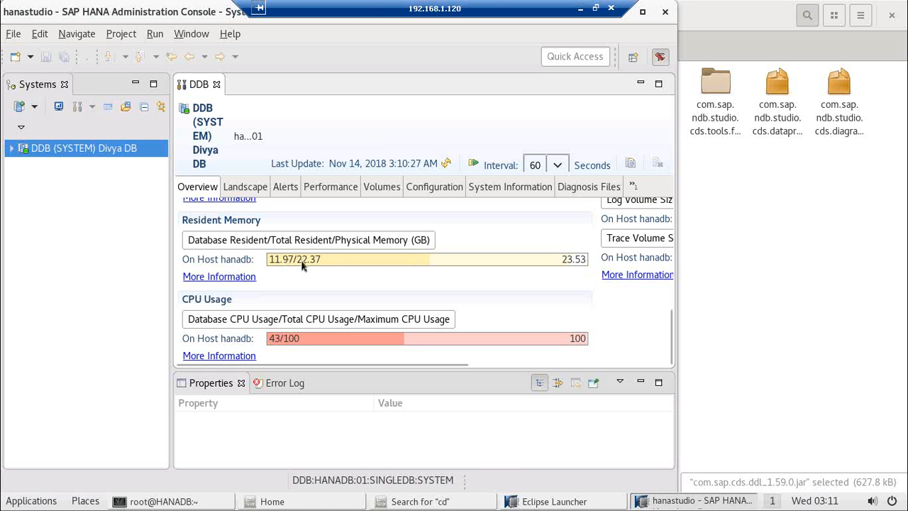
pyautogui.moveTo(301, 259)
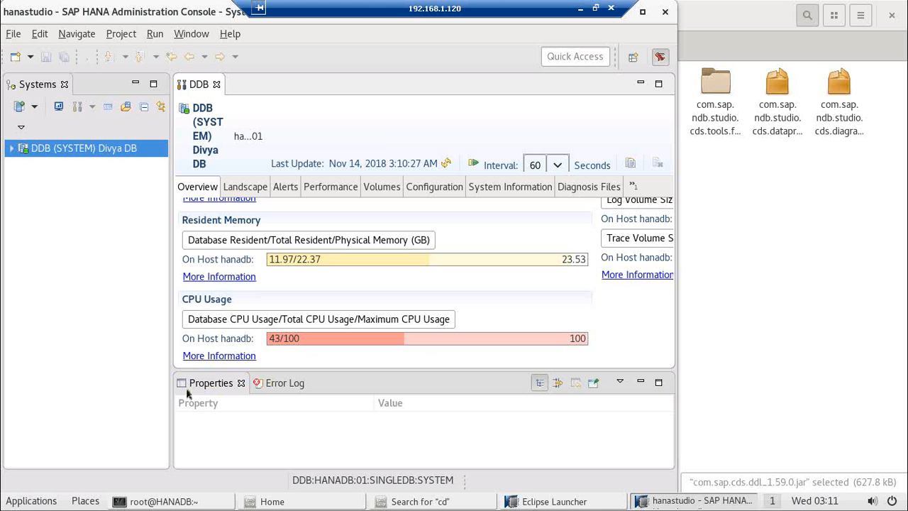
# Step: Select DDB (SYSTEM) to list its general properties and open its full properties
pyautogui.rightClick(211, 384)
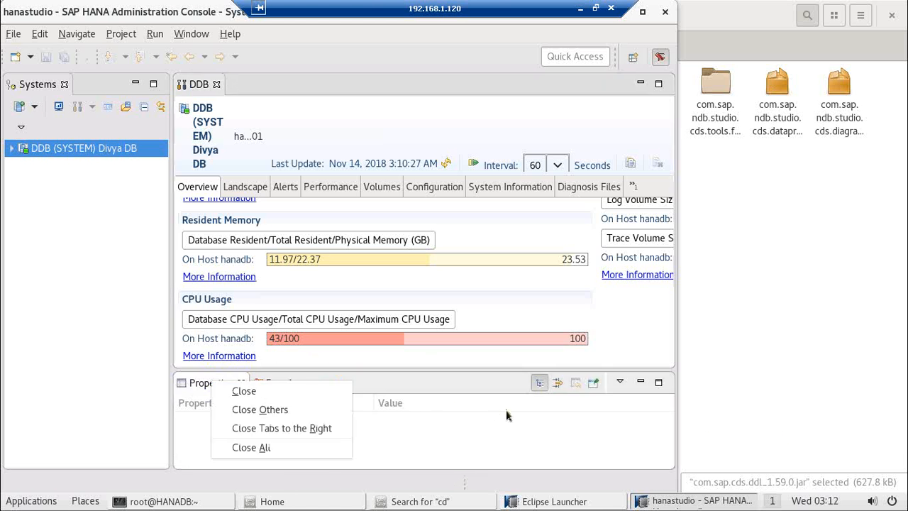
pyautogui.click(454, 441)
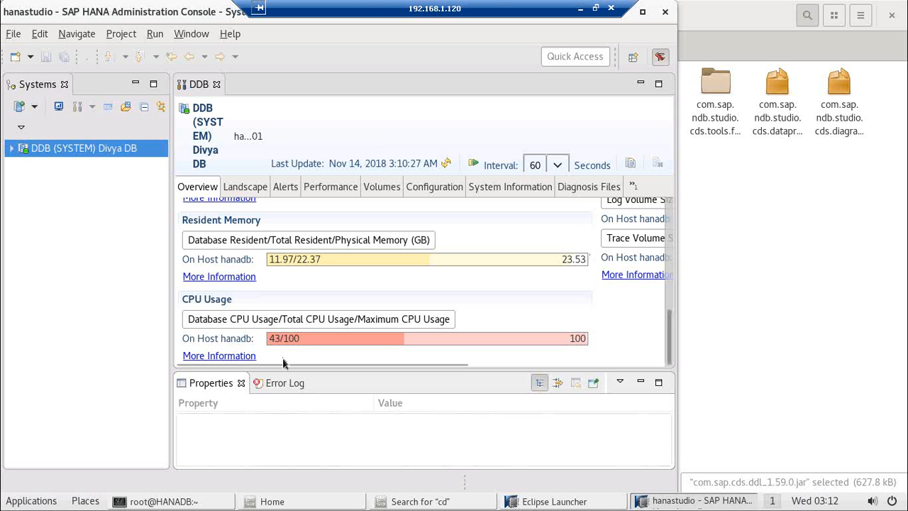
pyautogui.click(86, 155)
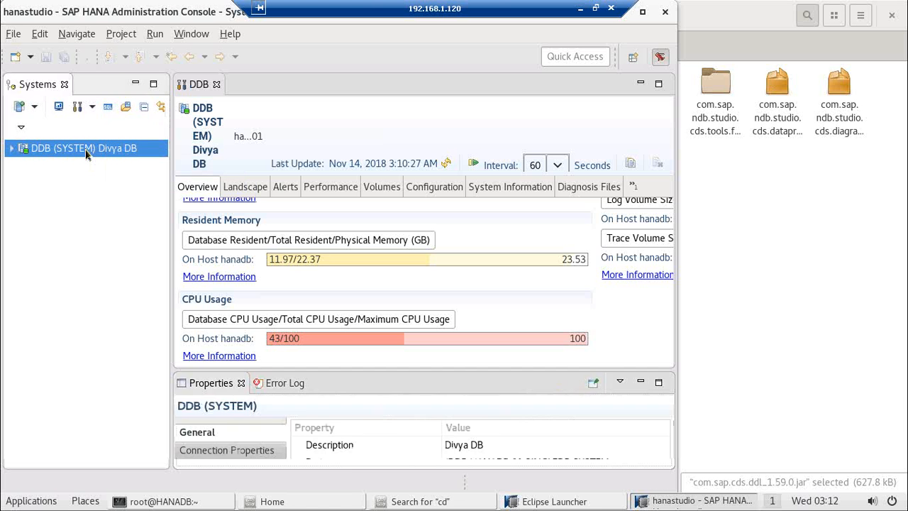
pyautogui.rightClick(86, 155)
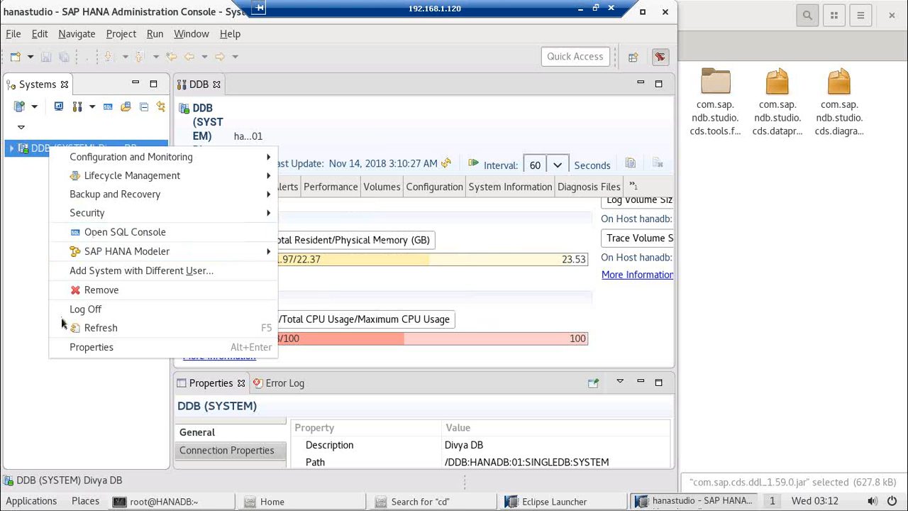
pyautogui.click(96, 347)
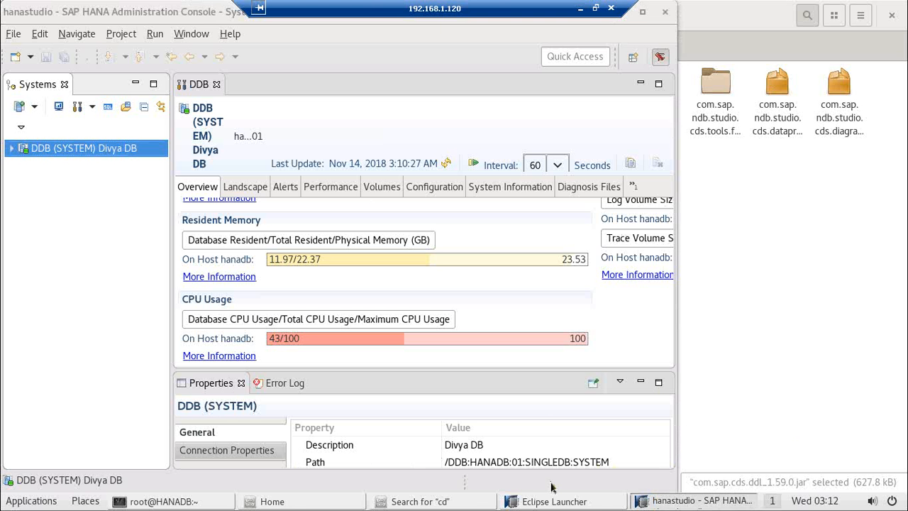
pyautogui.hotkey('ctrl', '3')
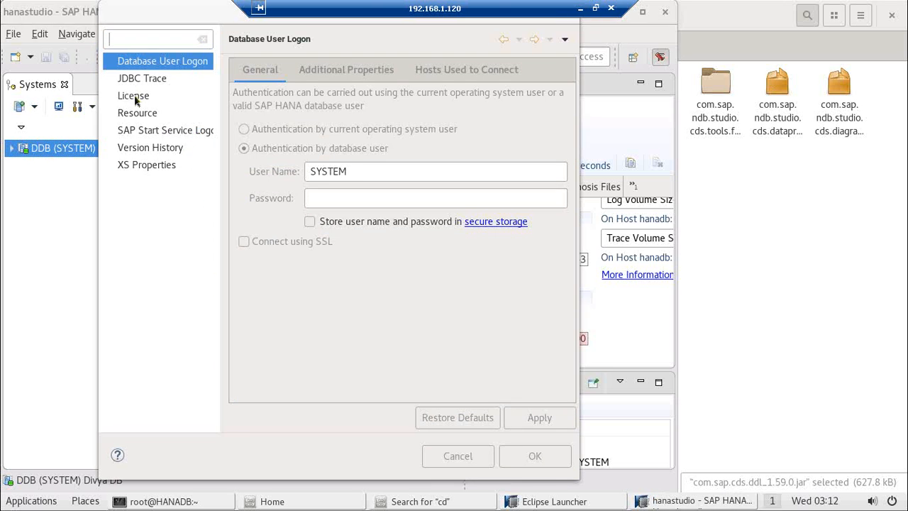
# Step: Show the DDB system's License page and scroll down to the empty Request License Key fields
pyautogui.click(135, 98)
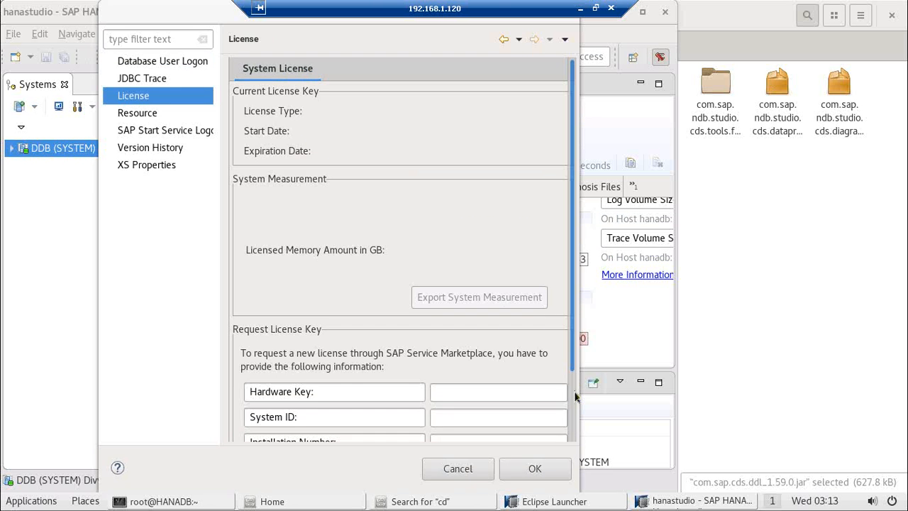
pyautogui.scroll(-2, 575, 410)
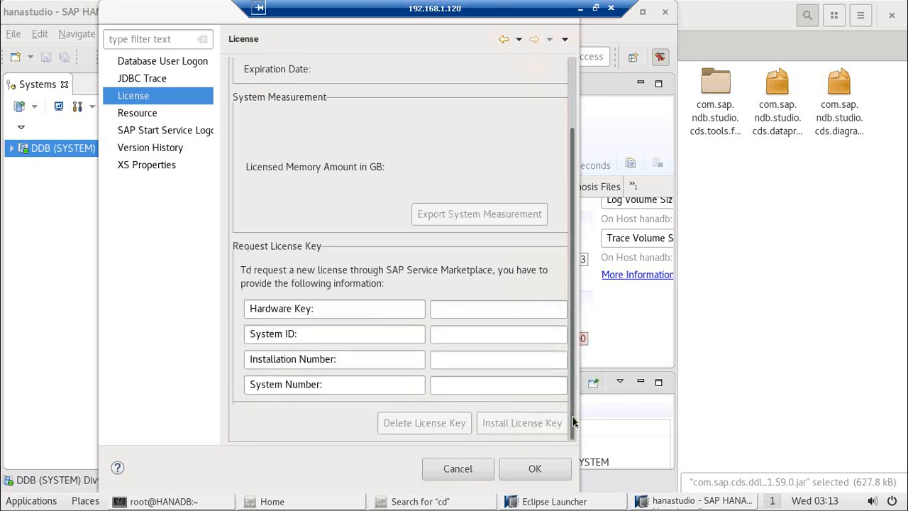